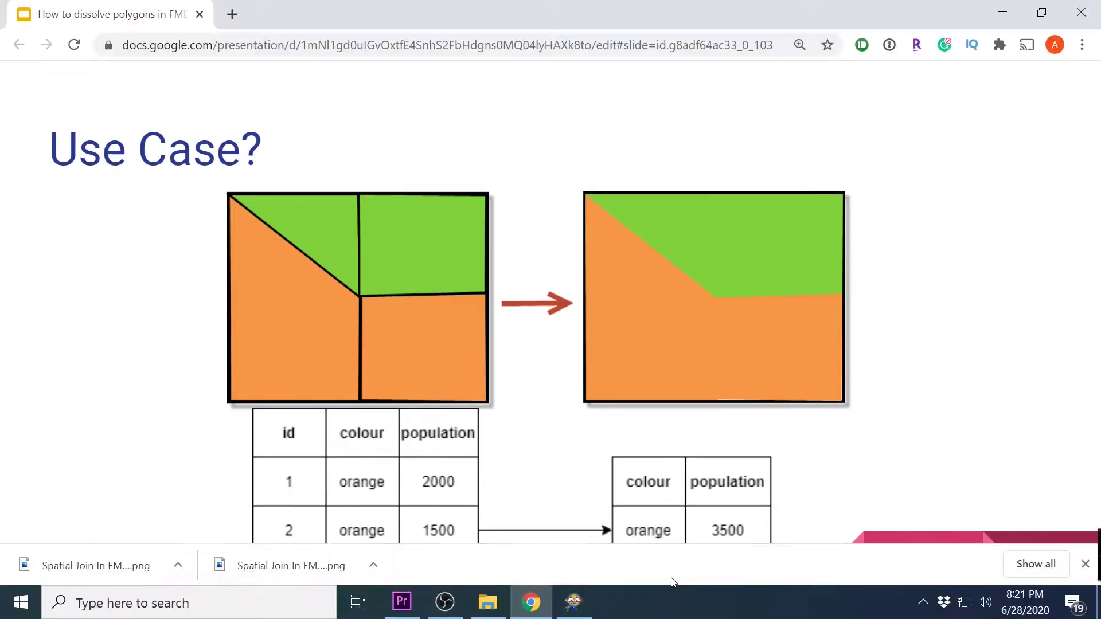
Exit the dissolve use-case slideshow back to the Google Slides editor
click(573, 602)
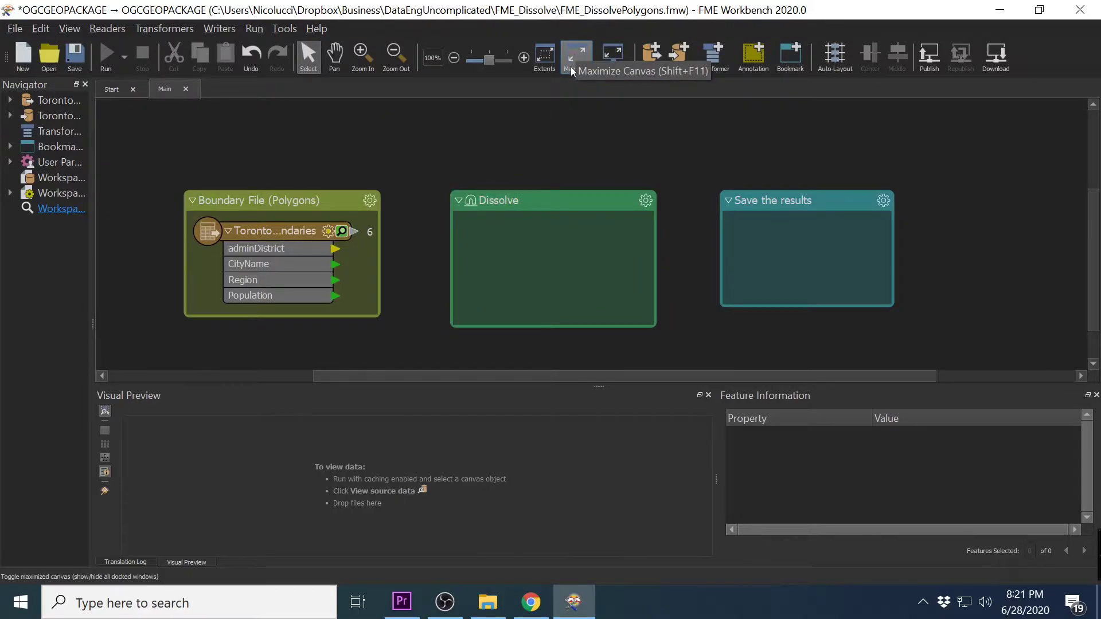
Preview the Toronto boundaries in an enlarged panel showing each district's Region and Population
drag(377, 378, 367, 378)
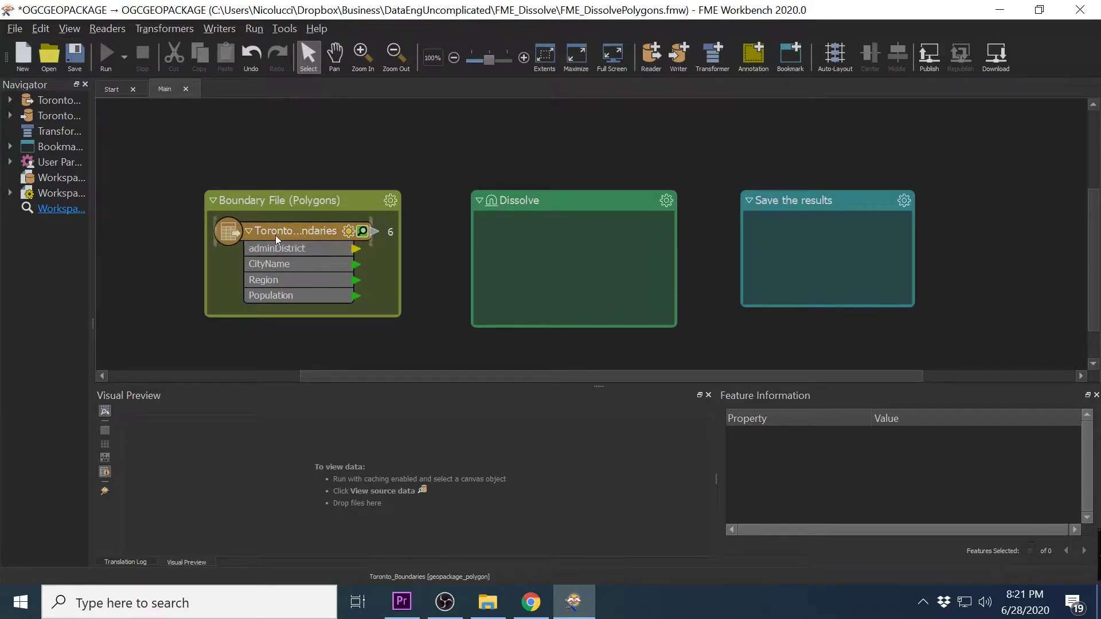
click(362, 232)
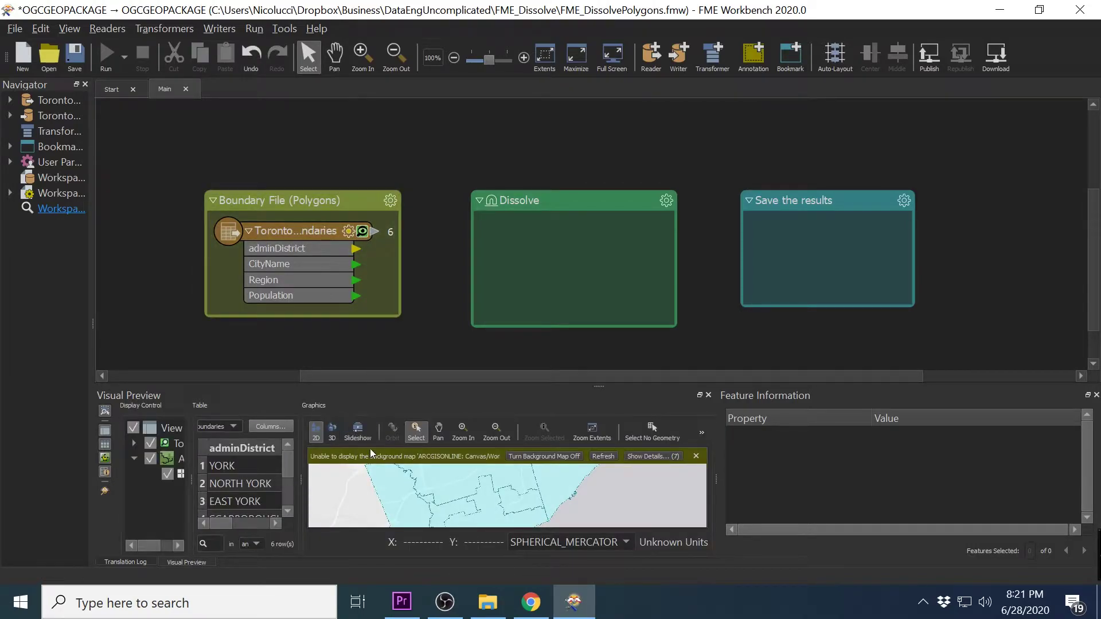
drag(377, 386, 384, 174)
drag(226, 521, 270, 517)
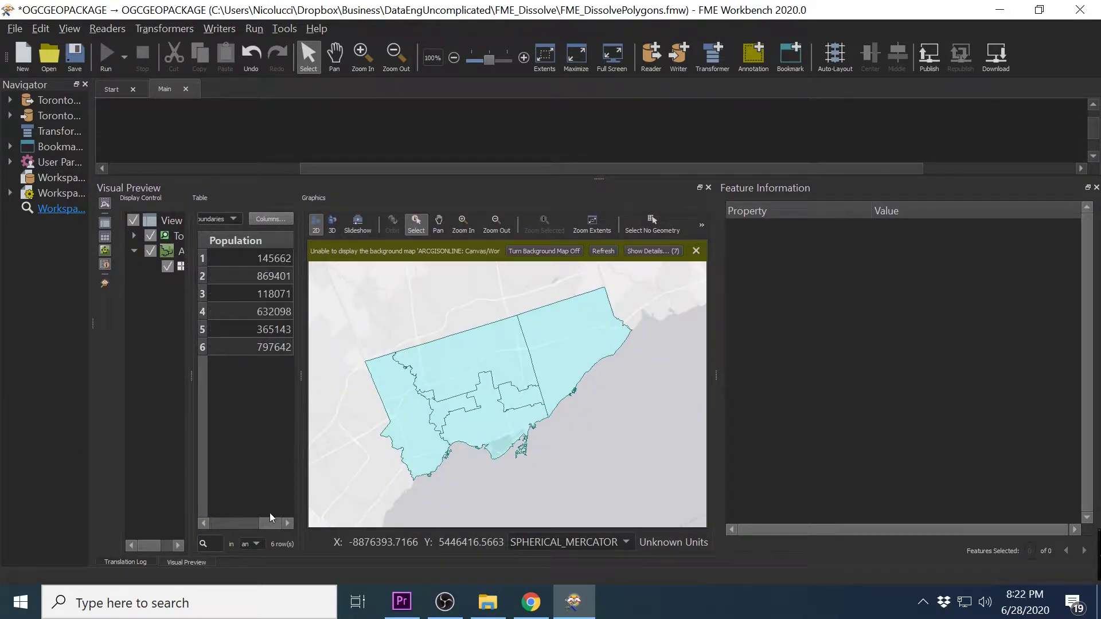
drag(301, 376, 424, 380)
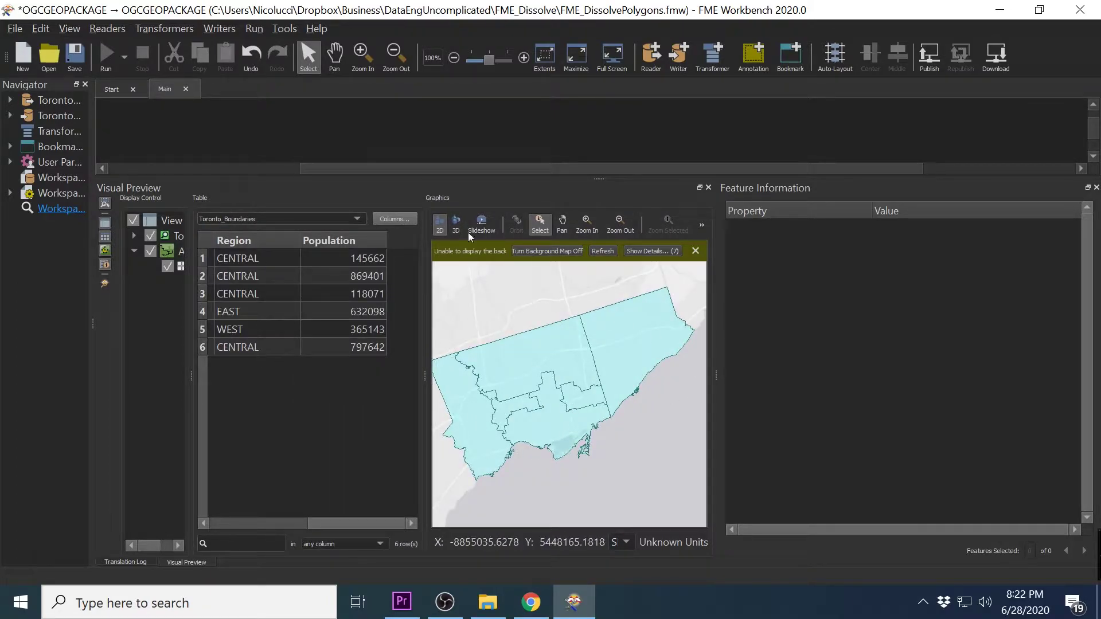
drag(597, 180, 586, 392)
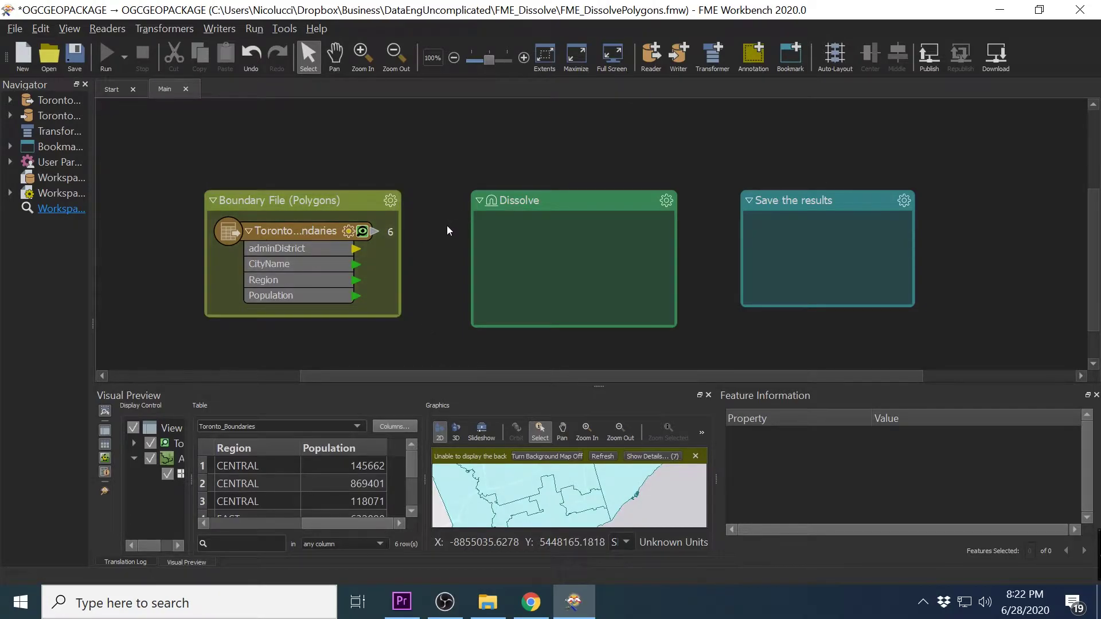
Add a Dissolver with 'diss', place it in the Dissolve bookmark, and re-preview the boundaries
text(diss)
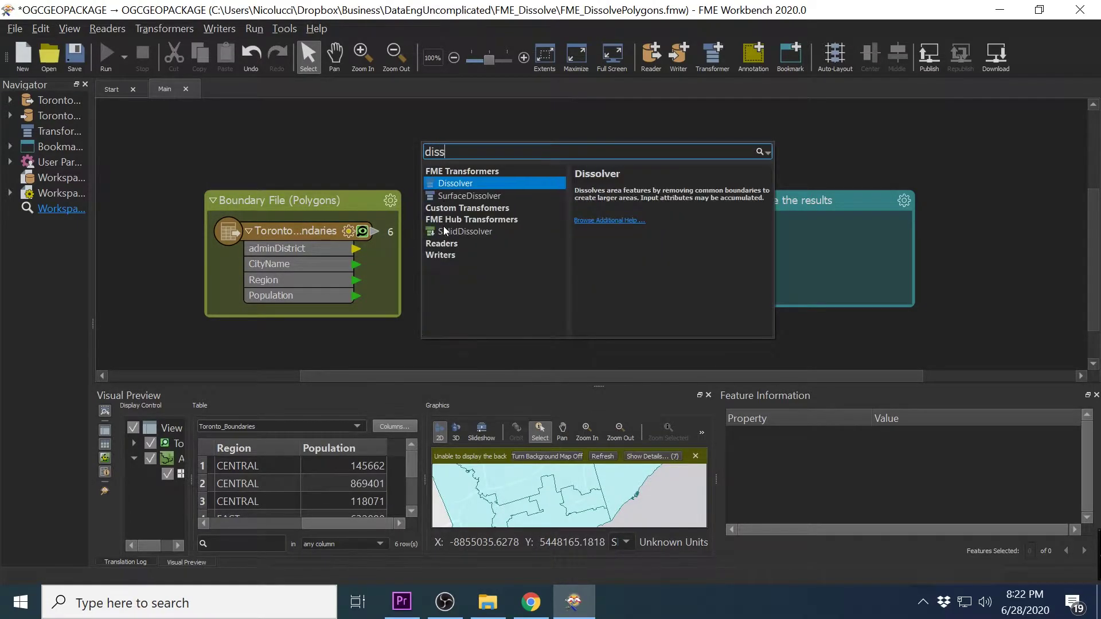
key(Return)
drag(444, 231, 509, 233)
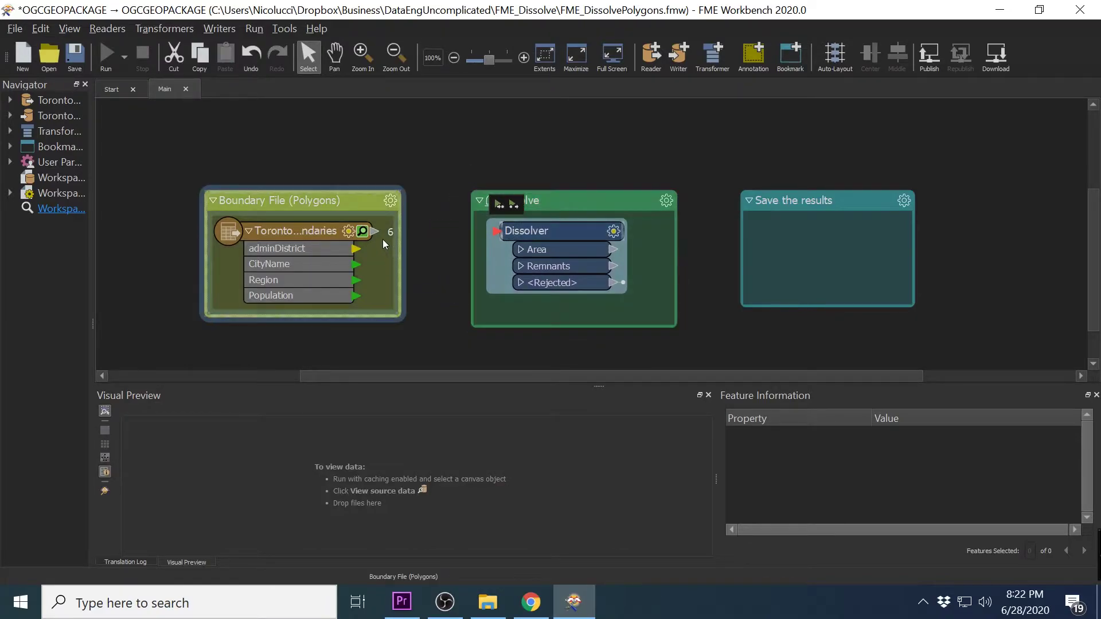
click(375, 232)
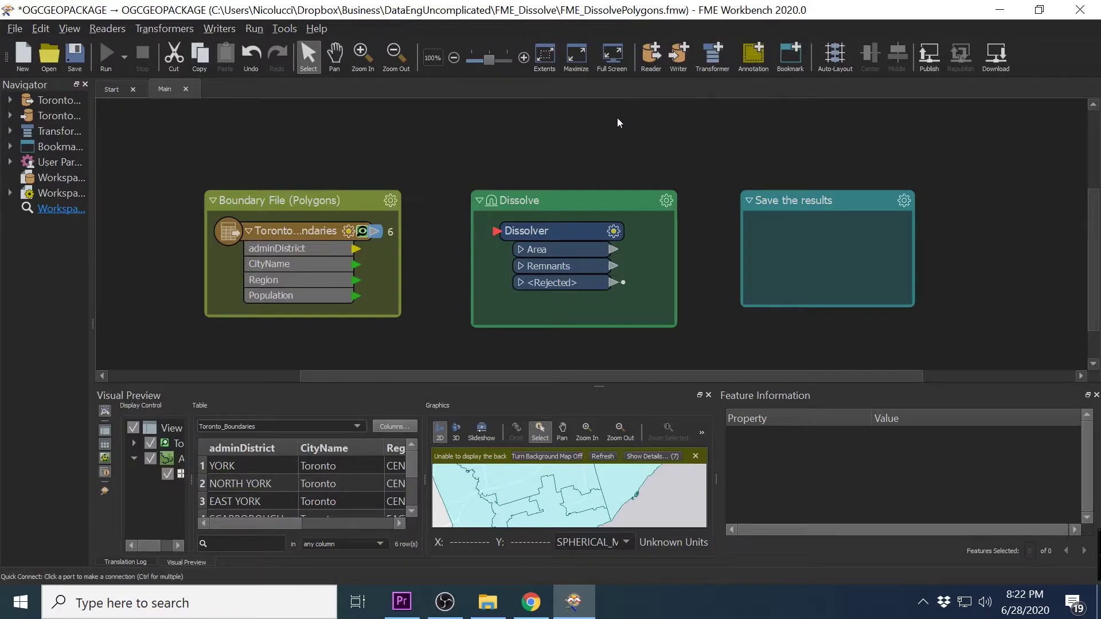
Add a Family_Doctors.shp reader, connect it to the Dissolver, and run to the Dissolve bookmark
click(648, 63)
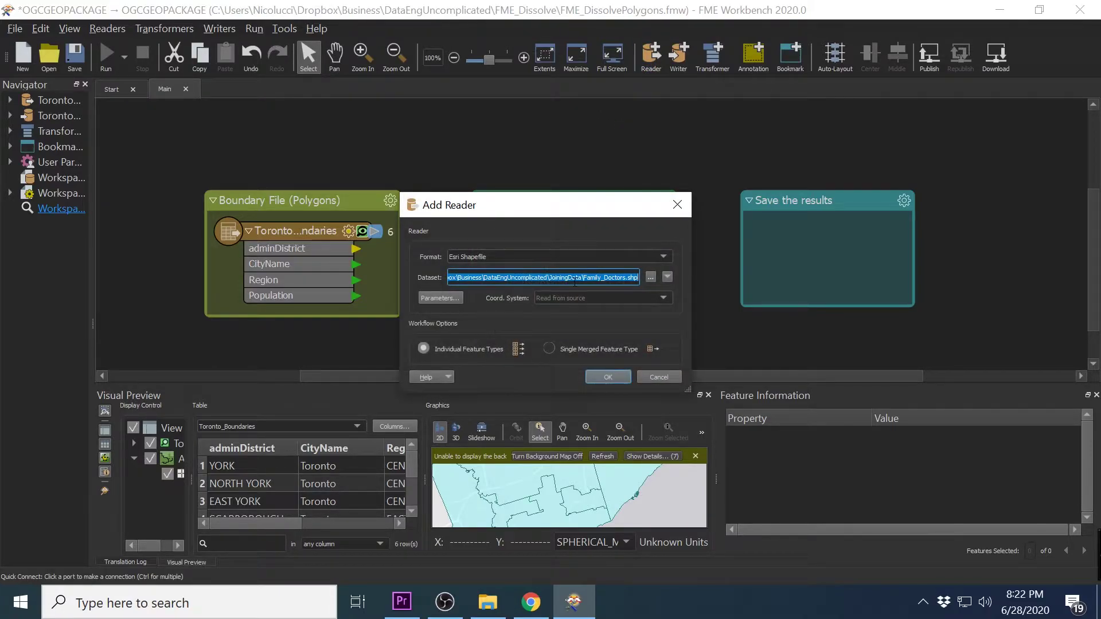
click(607, 376)
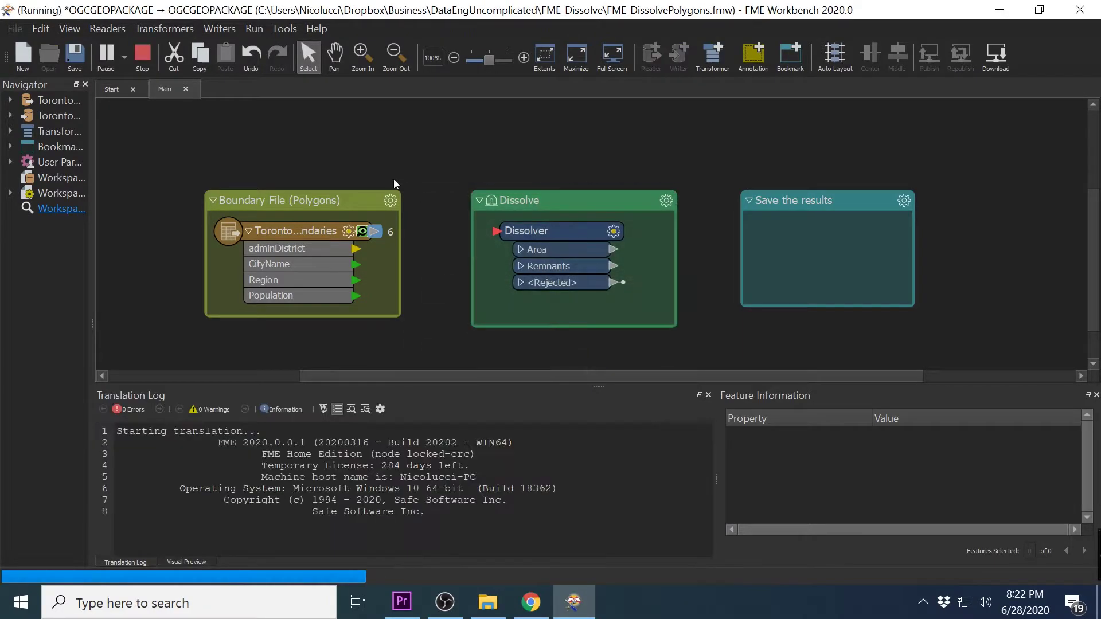
click(378, 157)
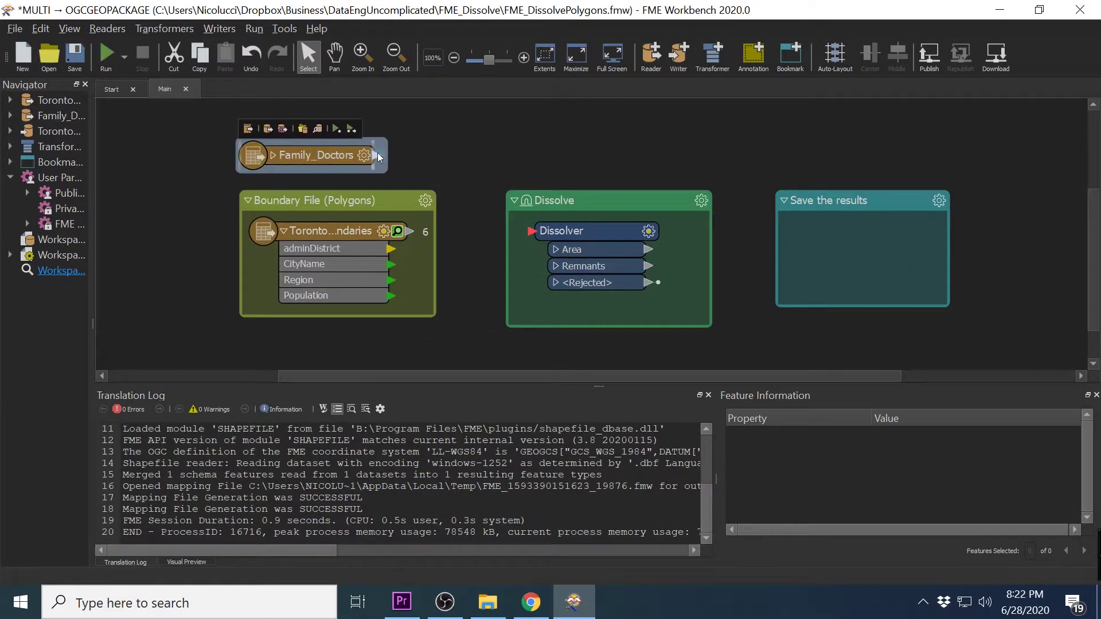
drag(378, 157, 531, 231)
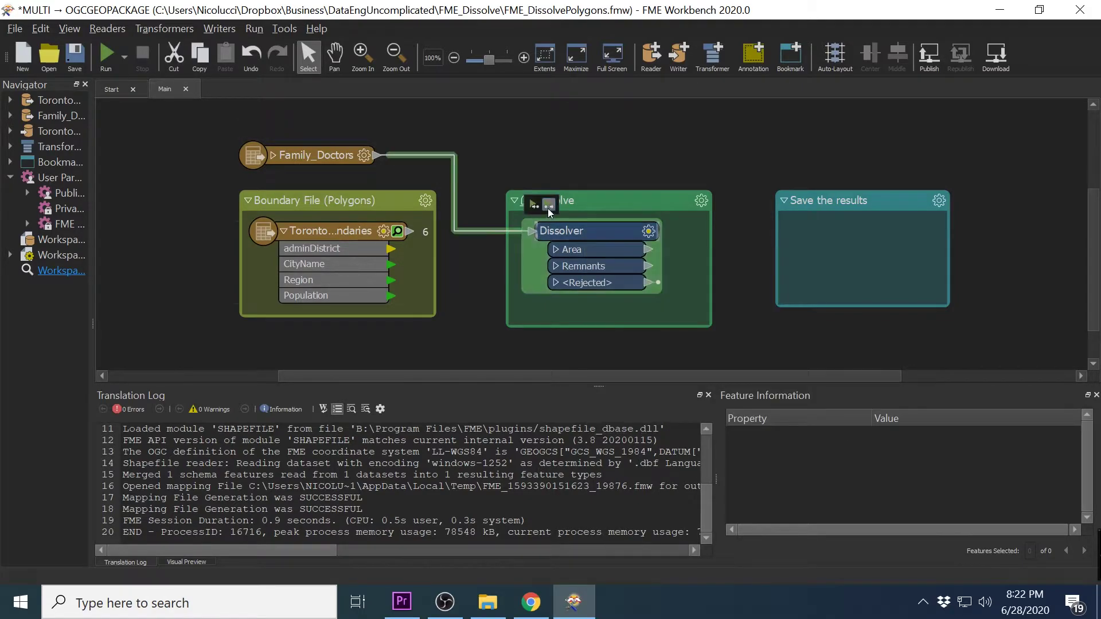
click(548, 207)
click(575, 373)
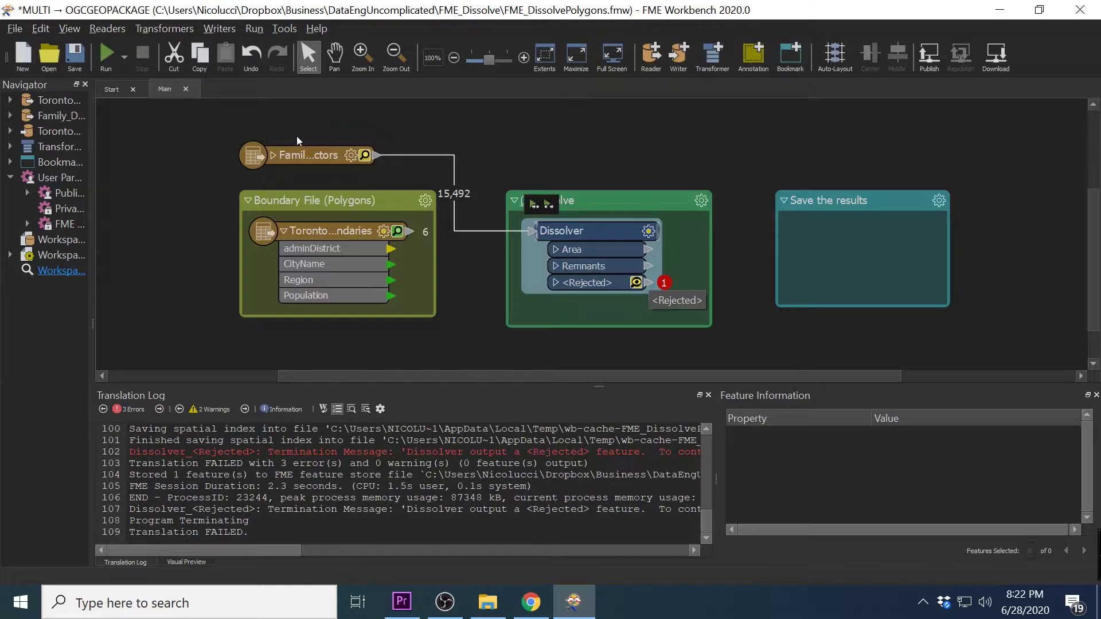
Delete the Family_Doctors reader after its feature is rejected
click(299, 150)
key(Delete)
key(Return)
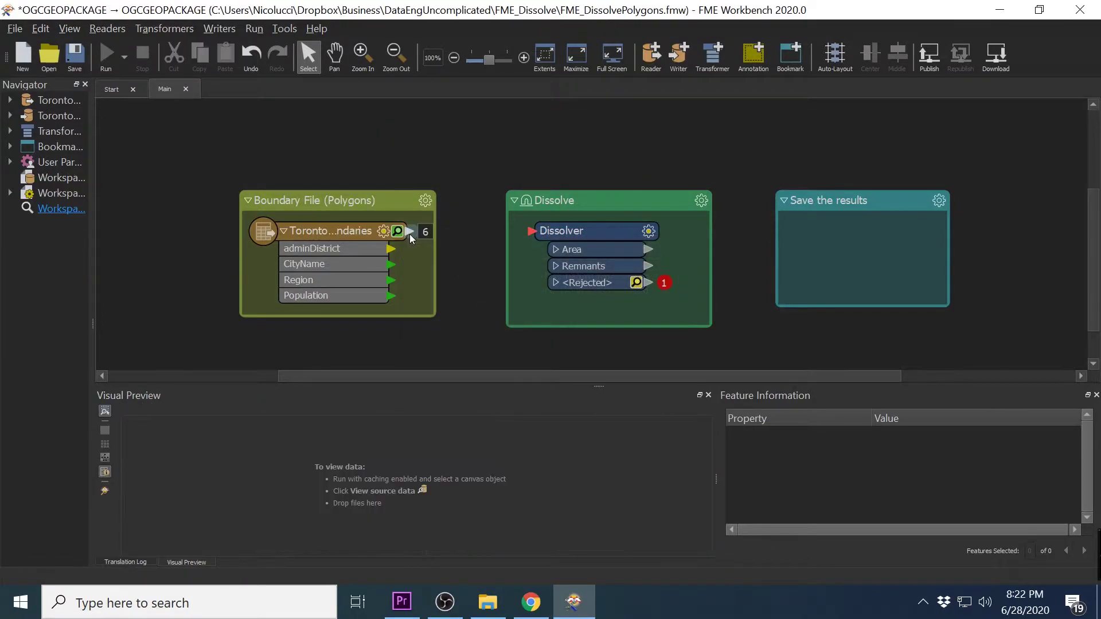
Connect the Toronto_Boundaries output to the Dissolver and open the Dissolver's parameters
drag(410, 238, 532, 235)
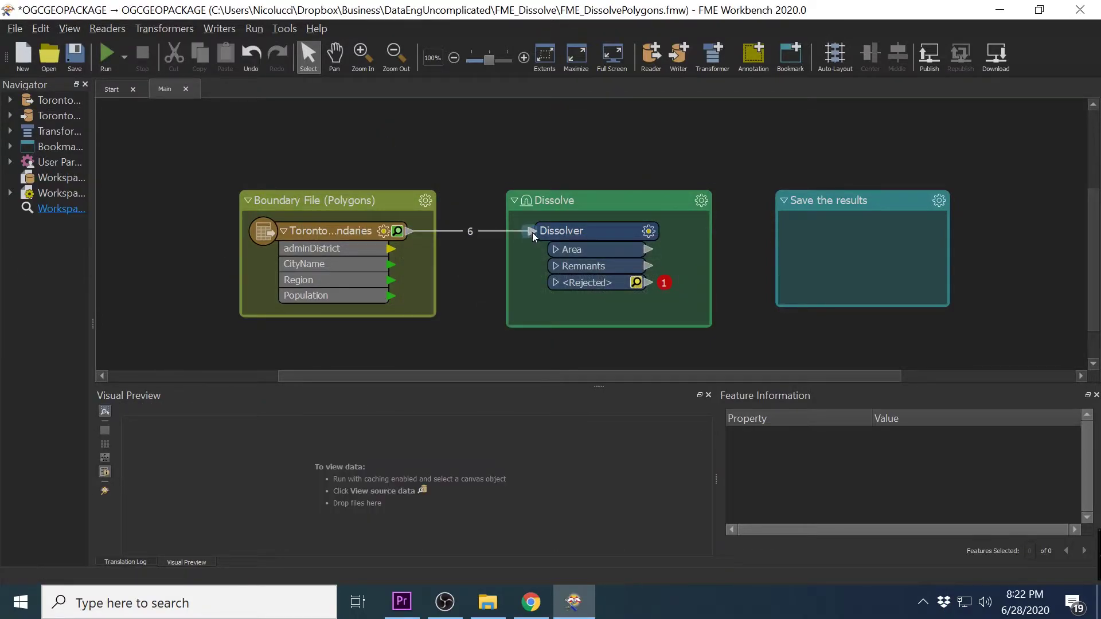
click(567, 233)
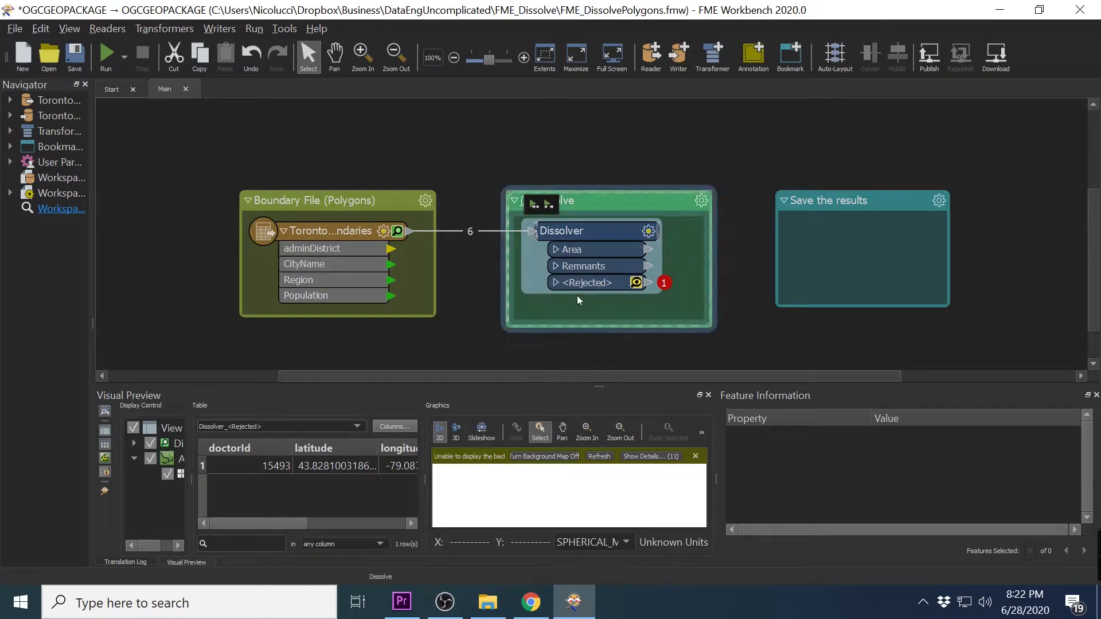
mouse_move(561, 253)
double_click(564, 234)
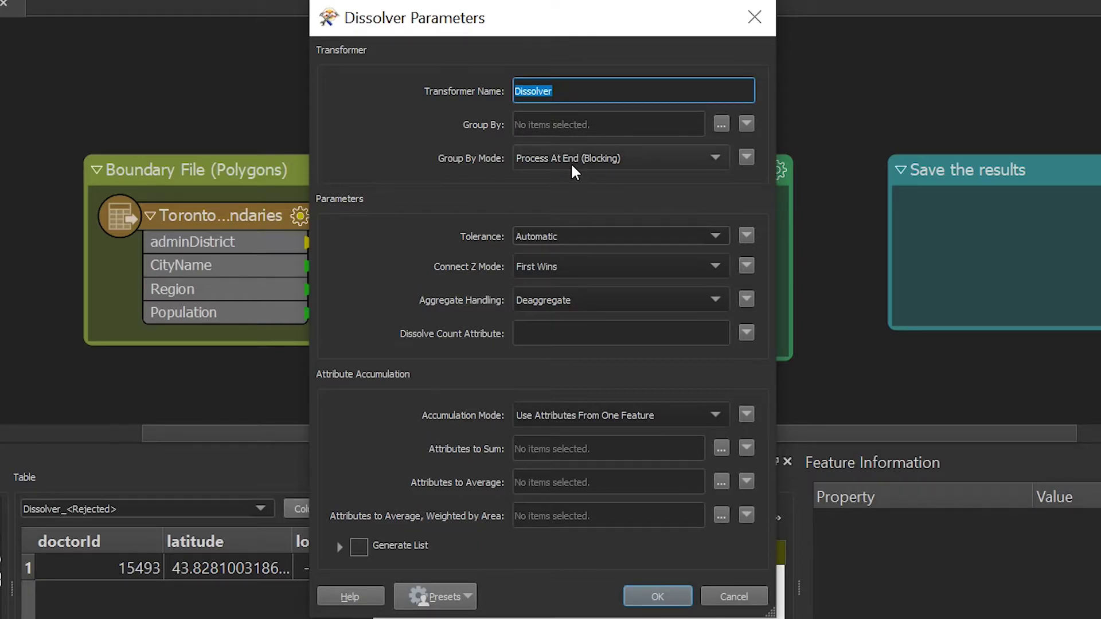
Keep Automatic tolerance and Deaggregate handling, and name the count attribute dissolveCount
click(576, 236)
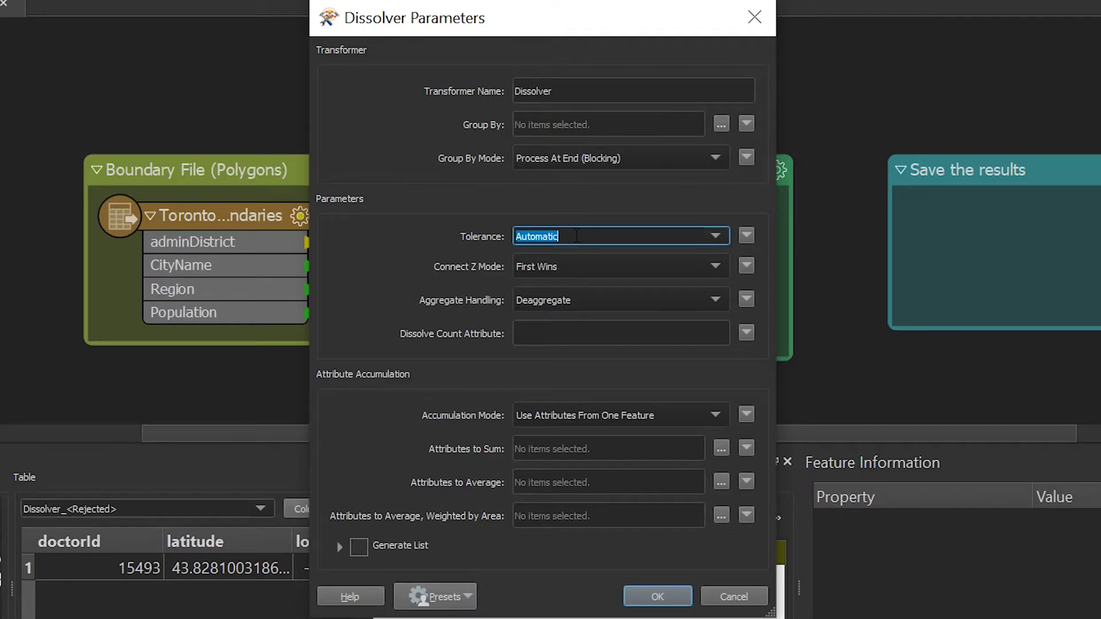
click(714, 237)
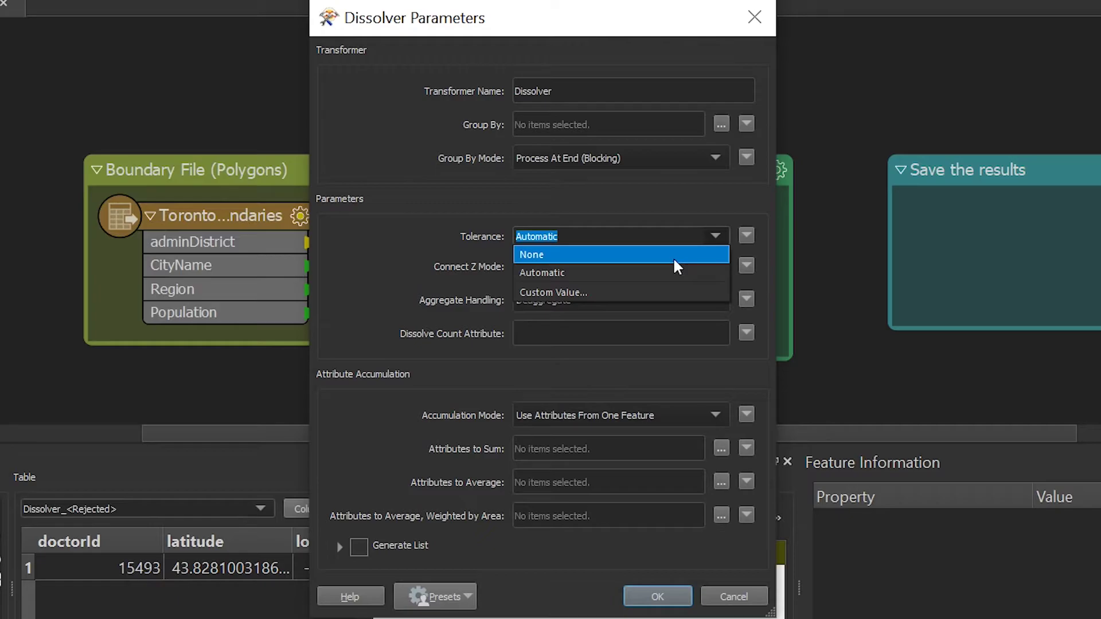
click(647, 274)
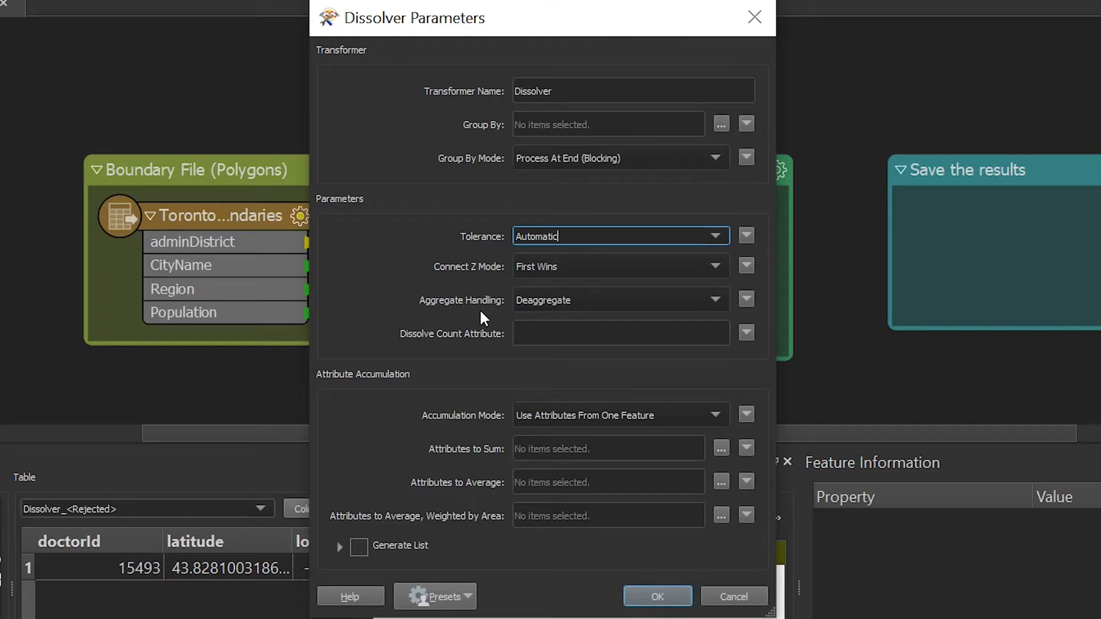
click(539, 301)
click(541, 297)
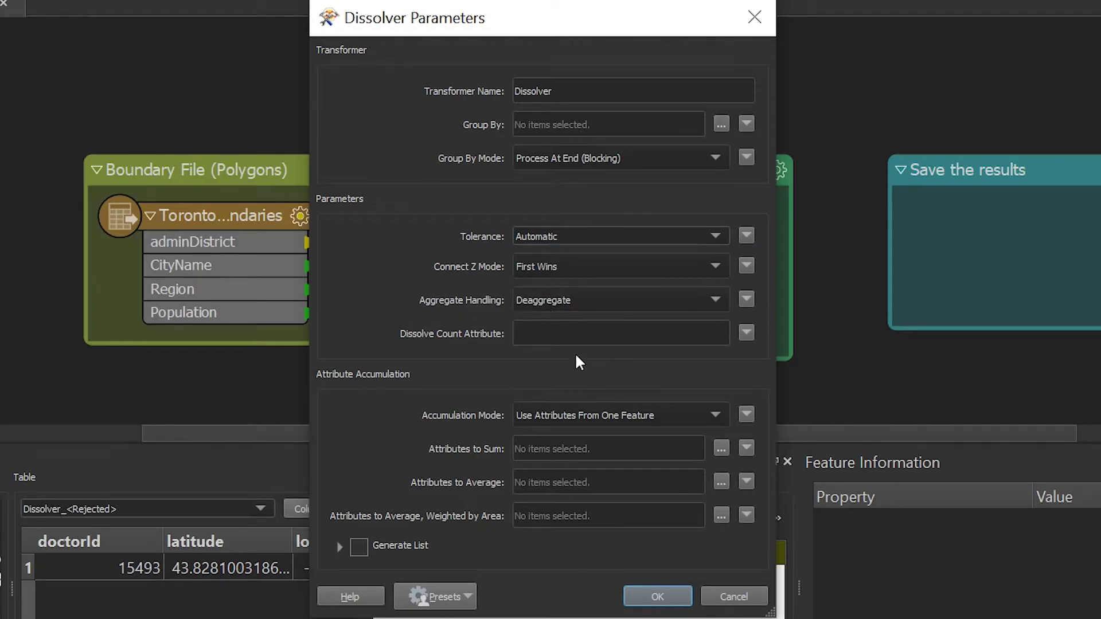
click(592, 339)
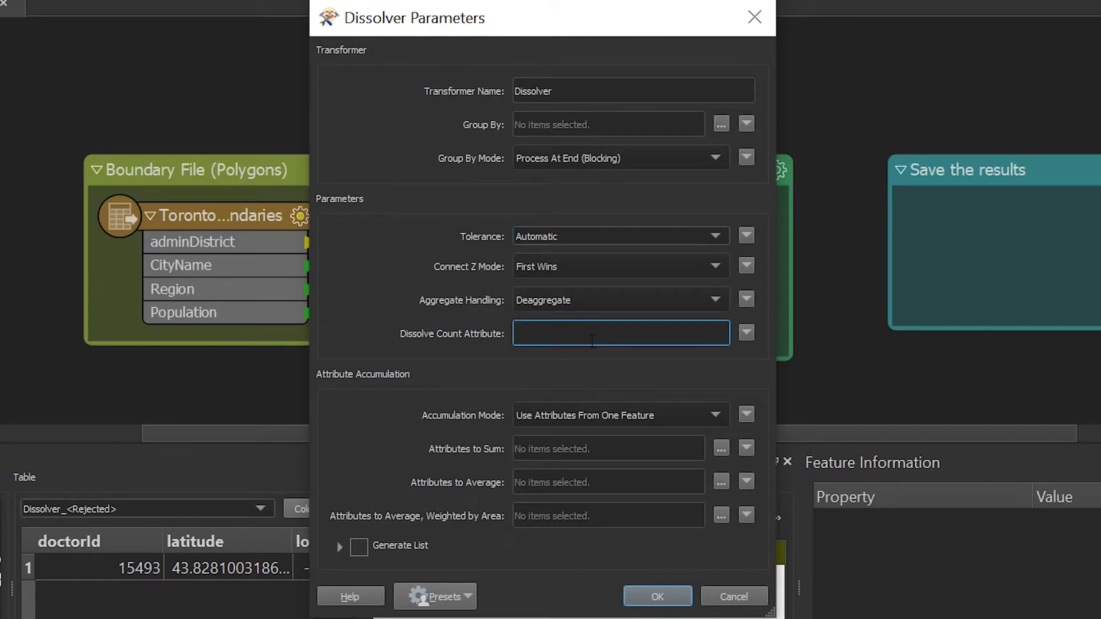
text(dissolveC)
text(ount)
click(600, 415)
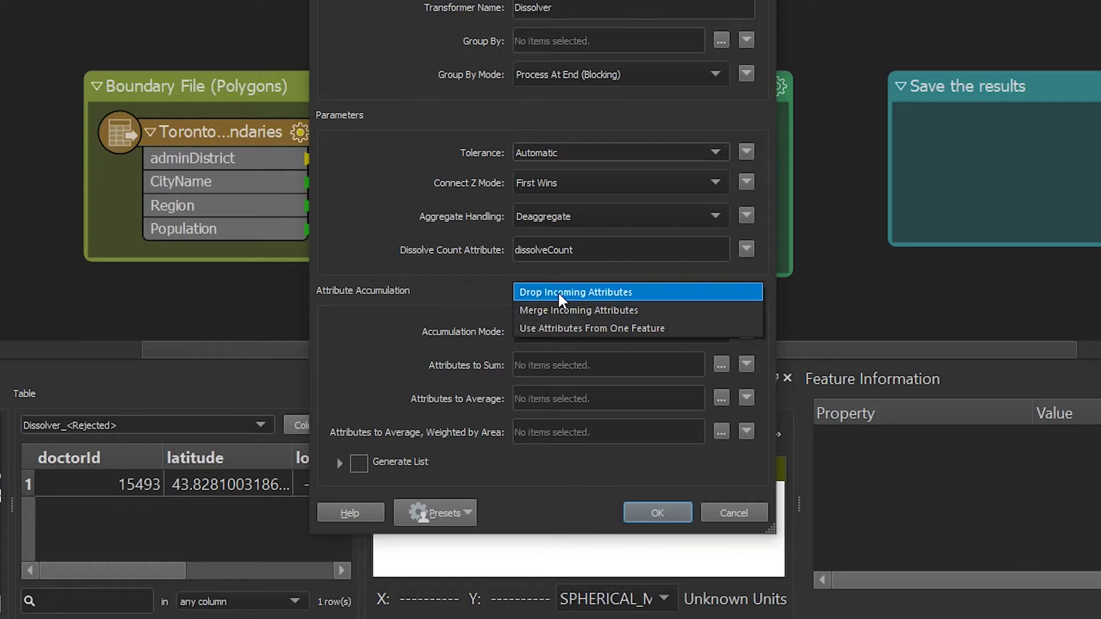
Set Accumulation Mode to Drop Incoming Attributes and sum the Population attribute
click(558, 291)
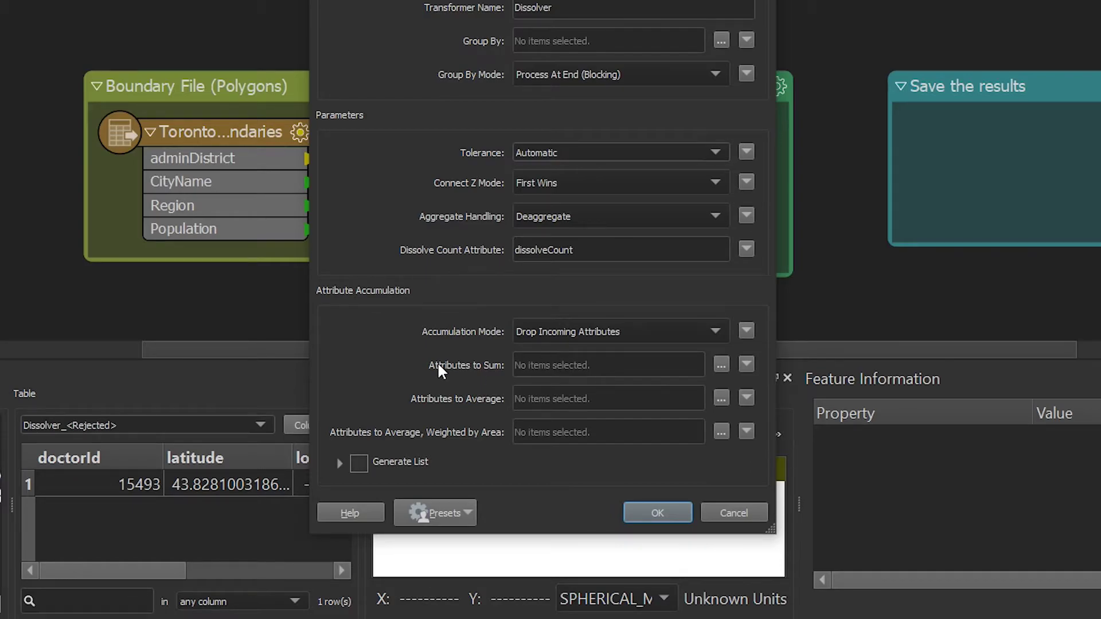
click(721, 364)
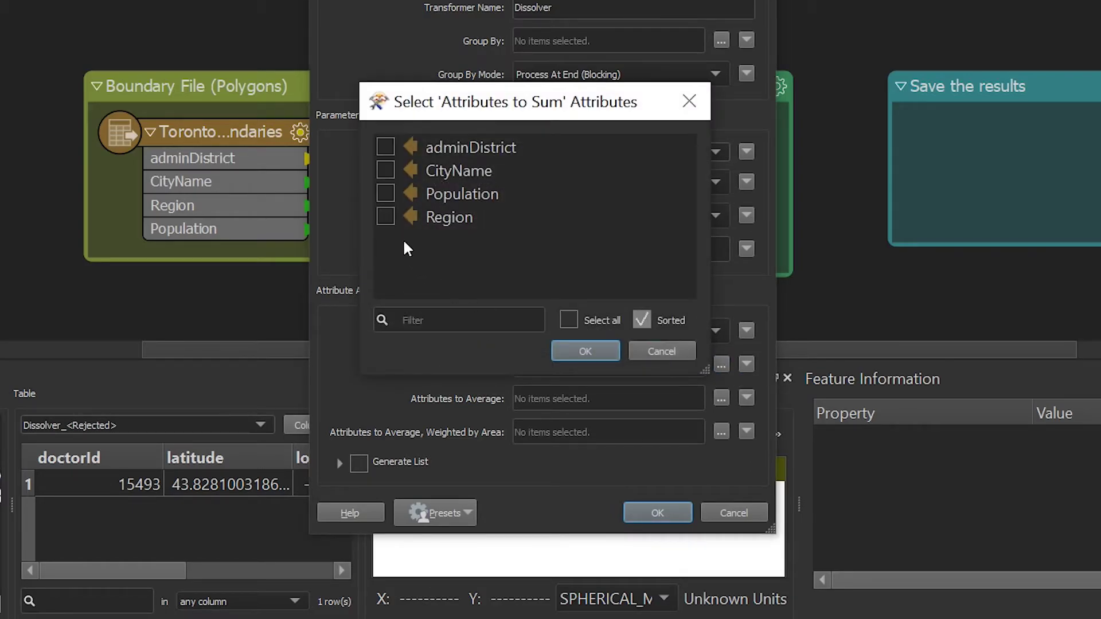
click(386, 193)
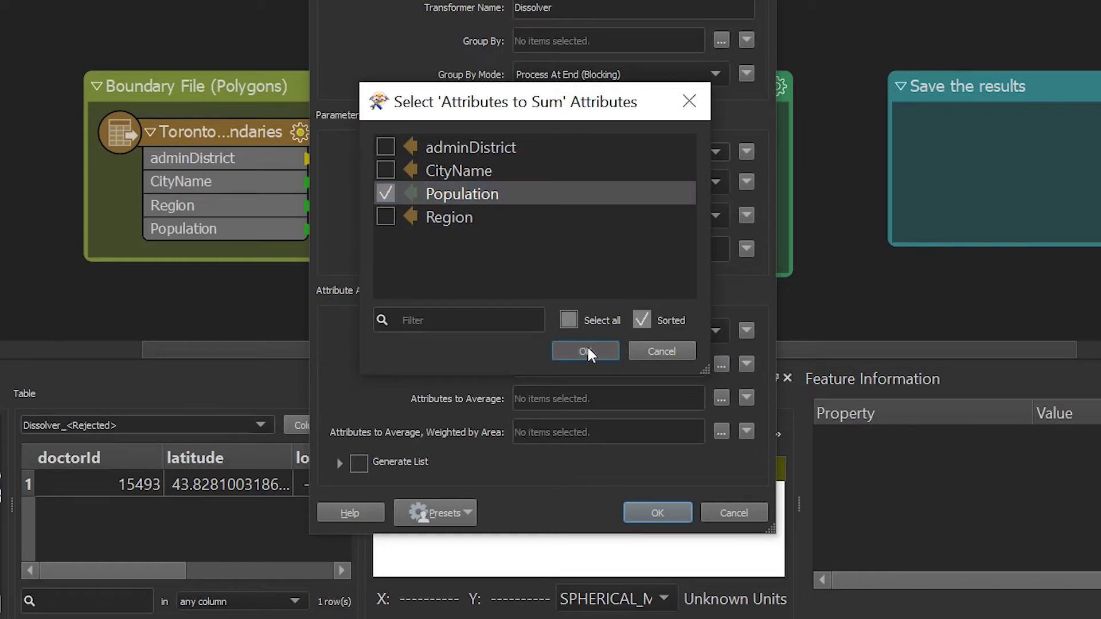
click(587, 347)
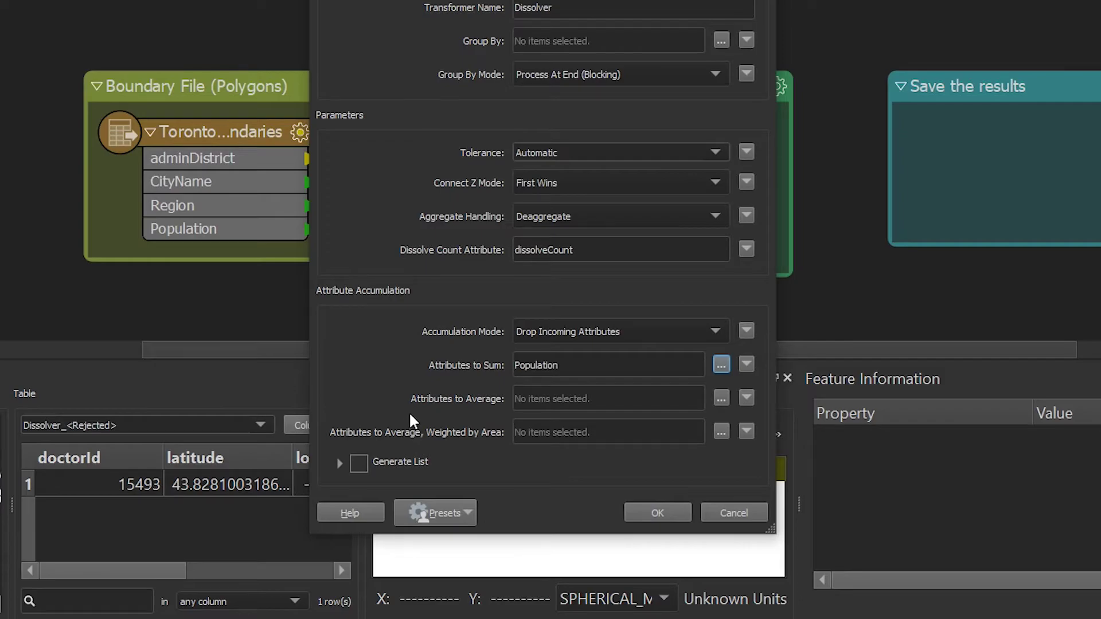
Turn on Generate List and name the list districts
click(360, 463)
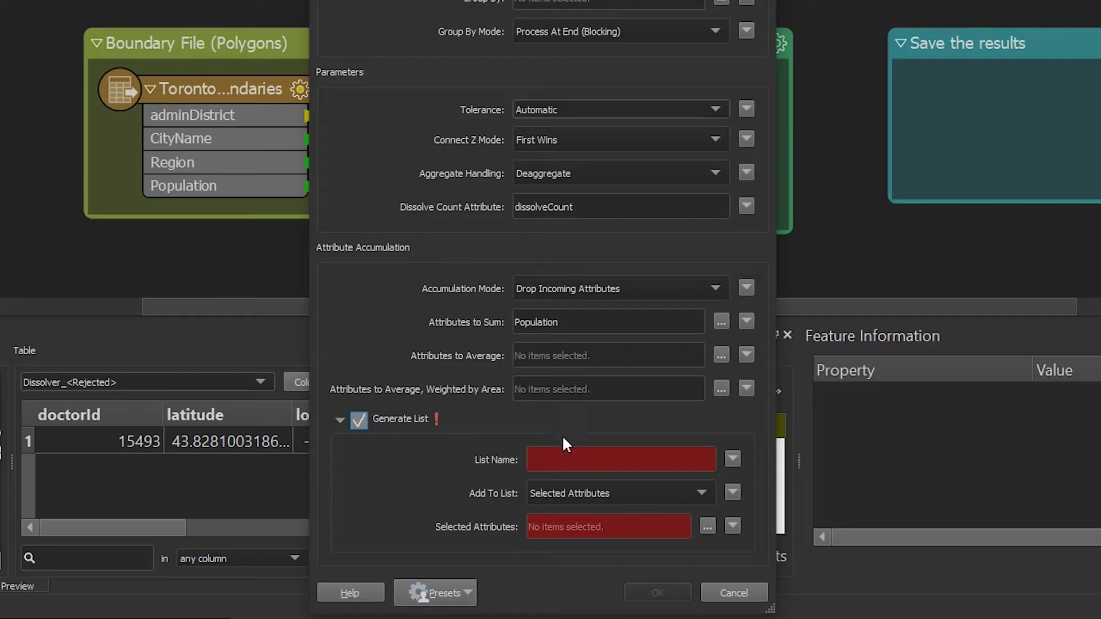
click(605, 501)
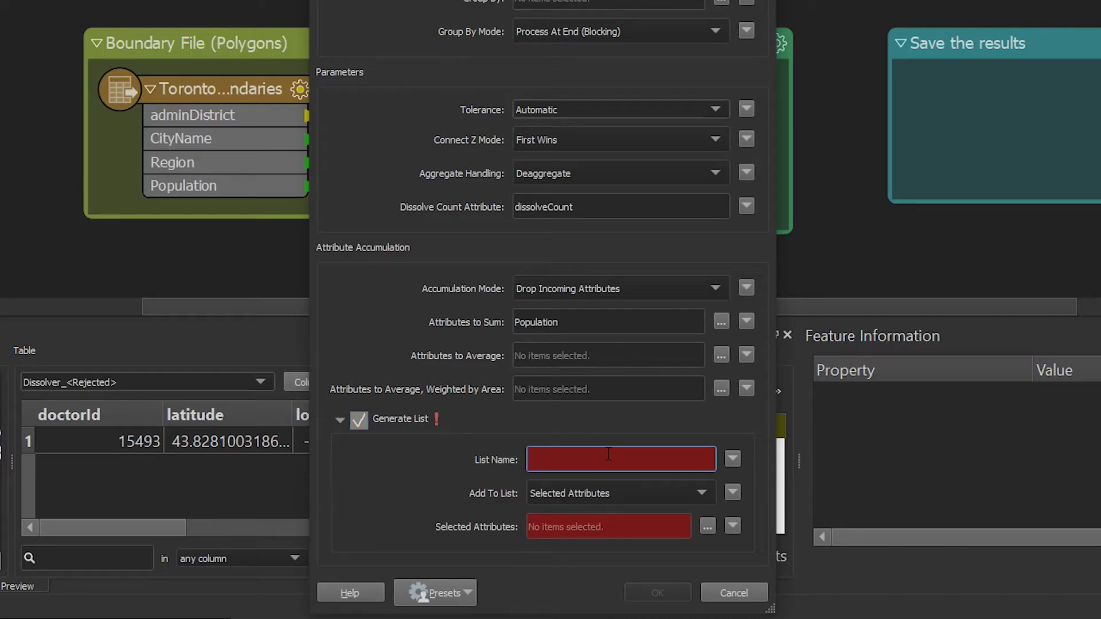
text(districts)
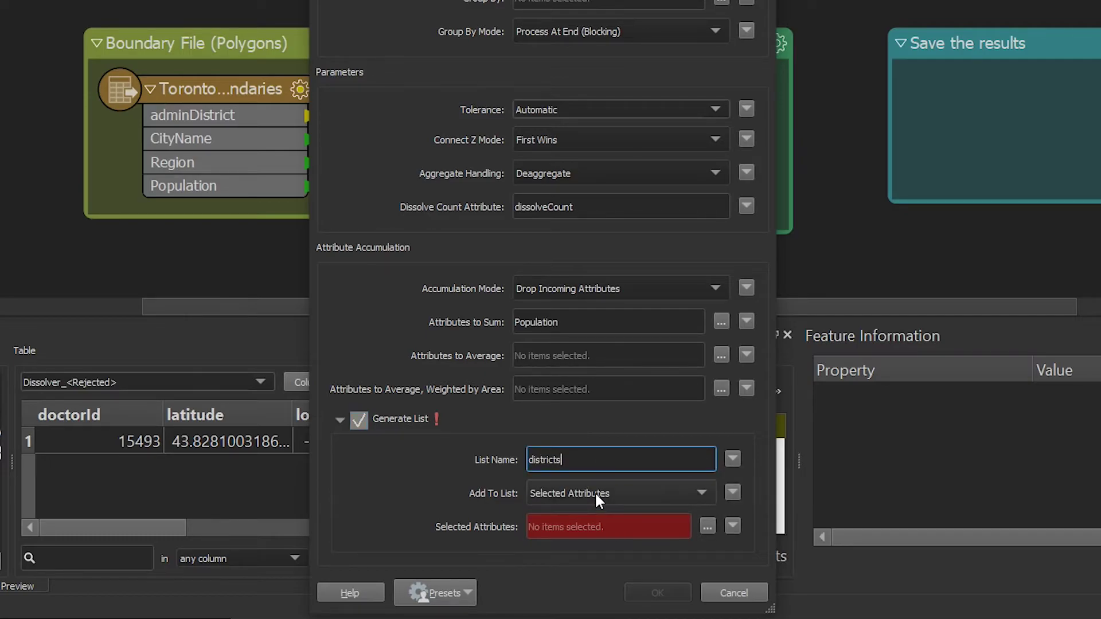
click(594, 491)
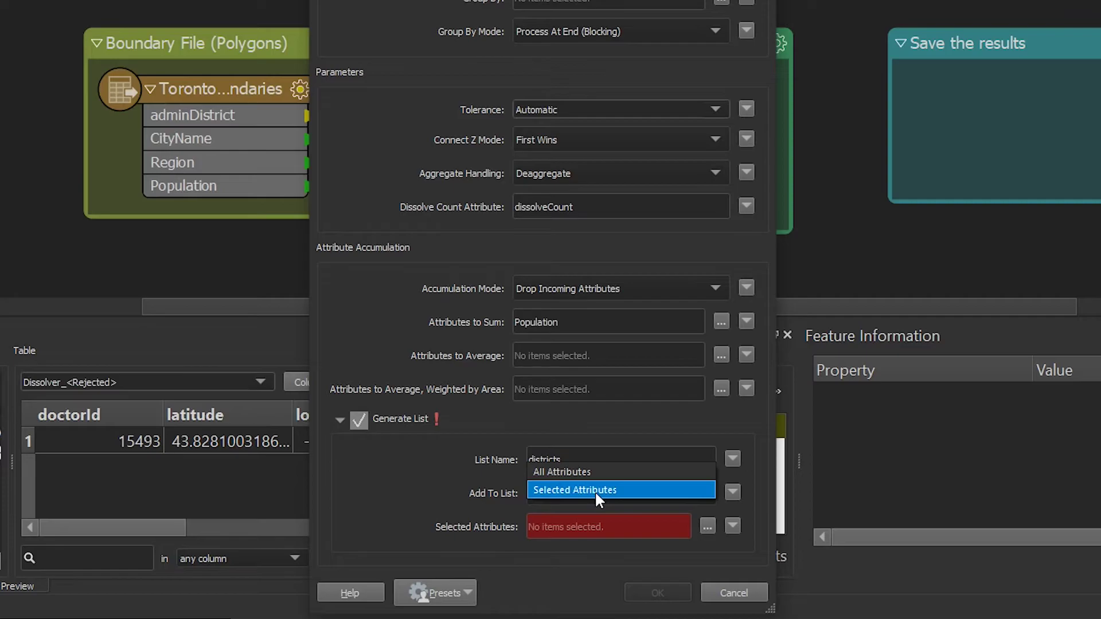
Add All Attributes to the list, run the workspace, and open the Area output in Data Inspector
click(582, 472)
click(657, 591)
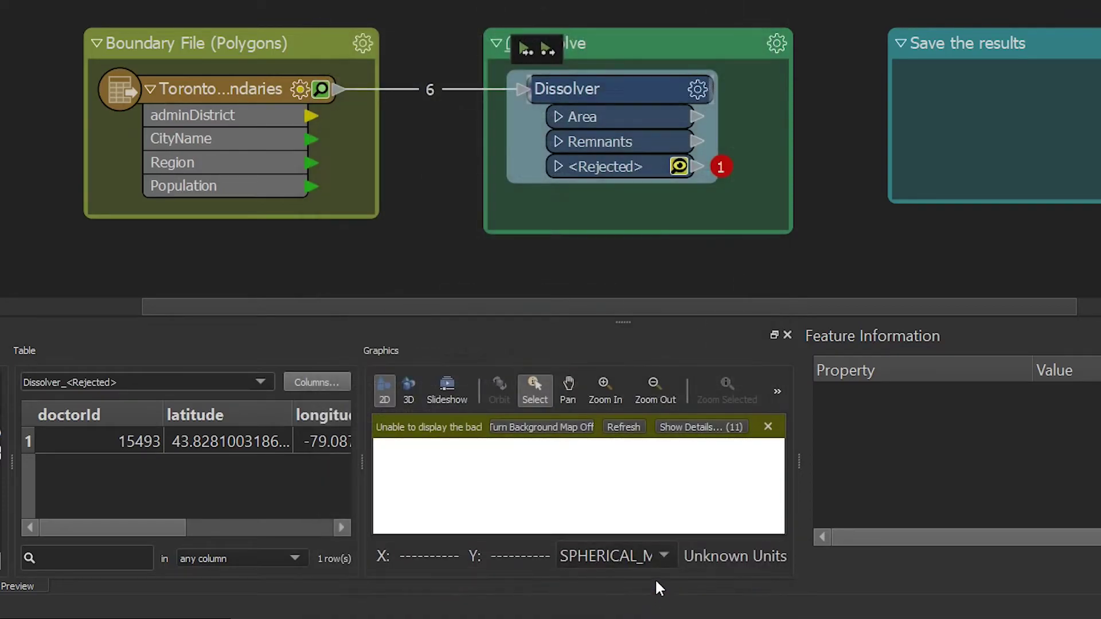
click(549, 206)
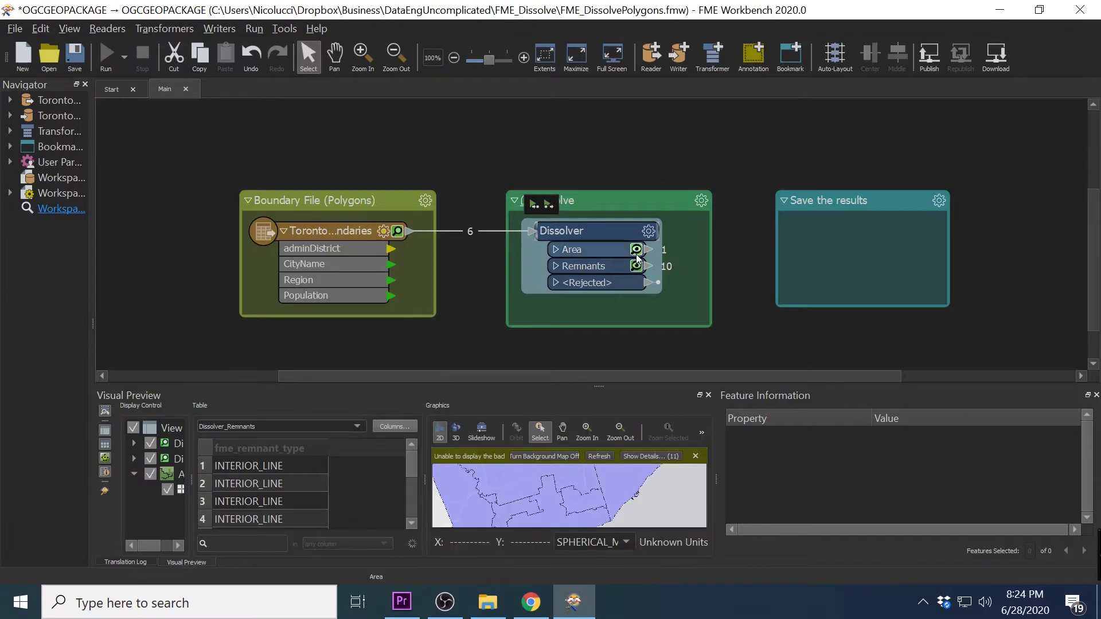
click(635, 251)
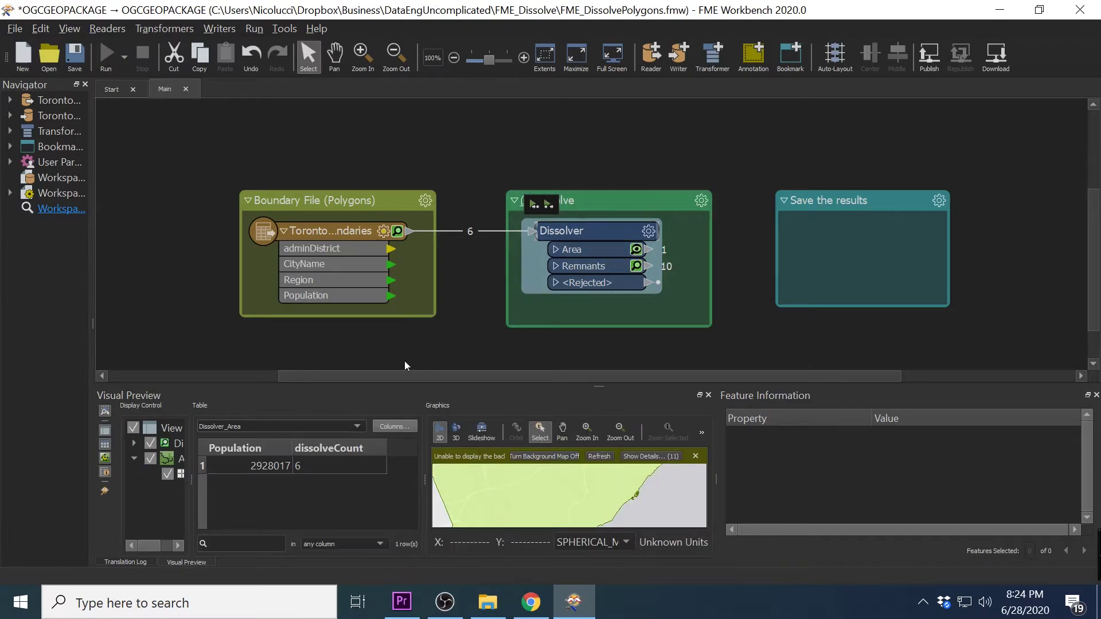
click(105, 491)
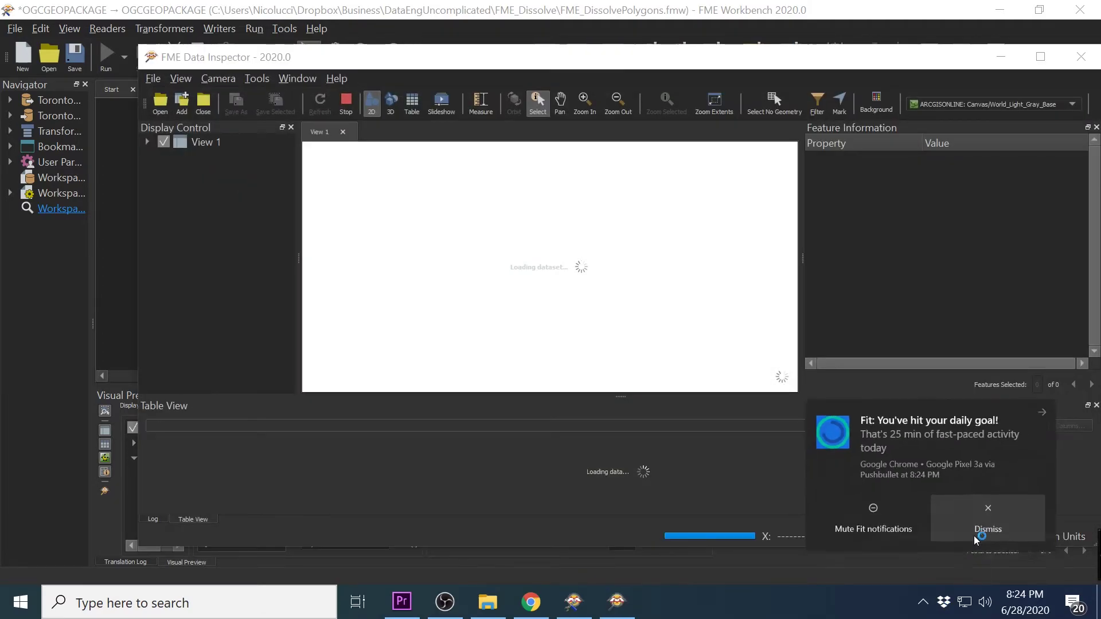
Maximize Data Inspector and select the dissolved feature to show its attributes
click(976, 538)
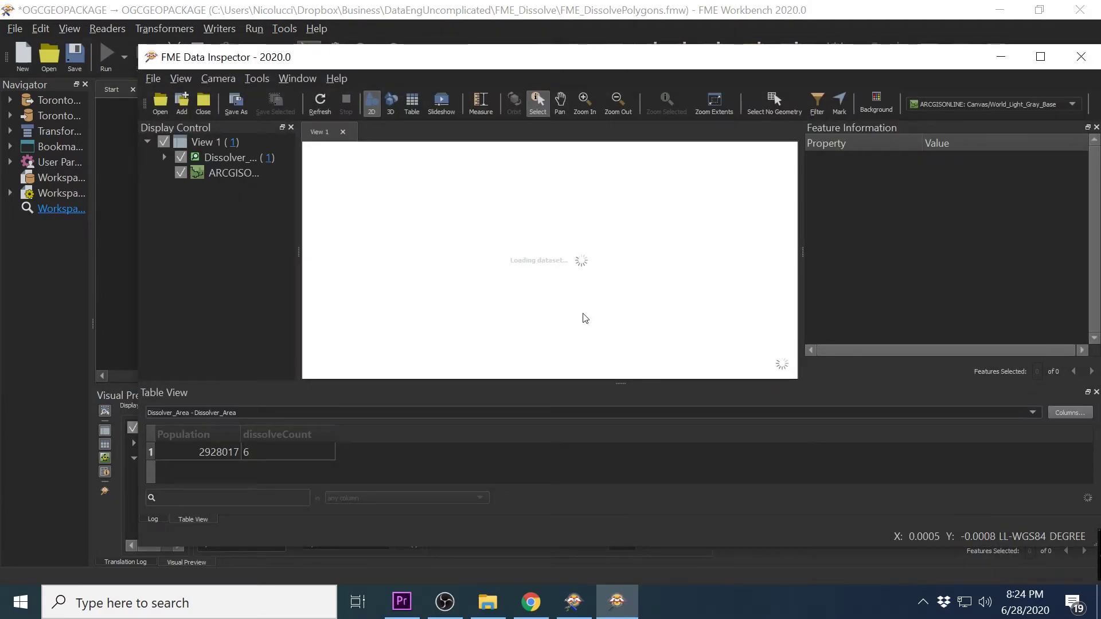
click(1040, 57)
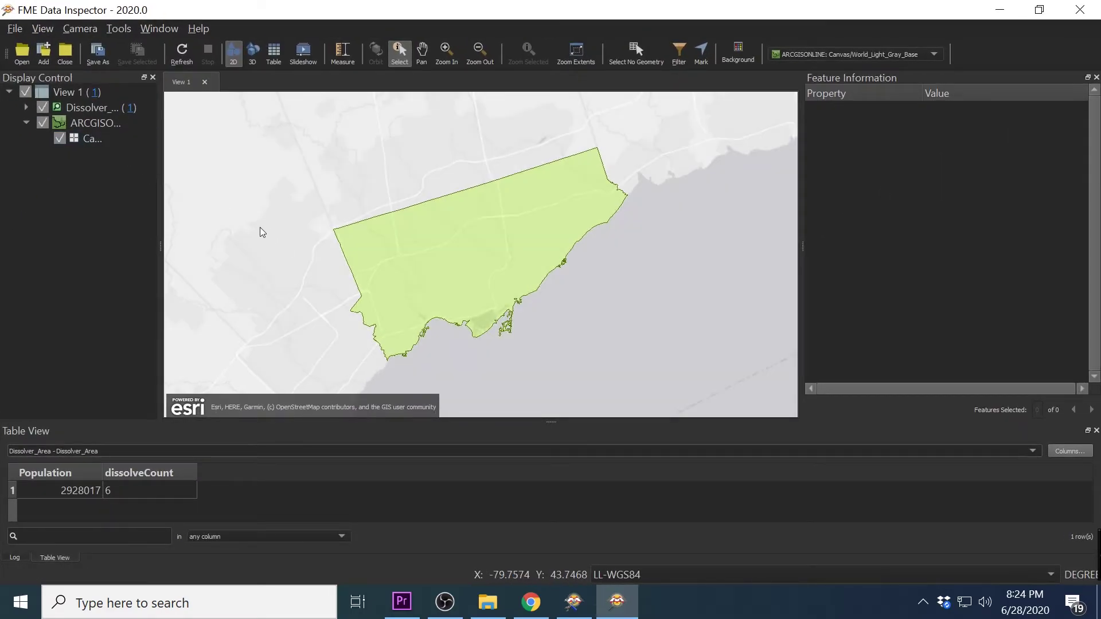
click(84, 143)
ctrl+click(84, 143)
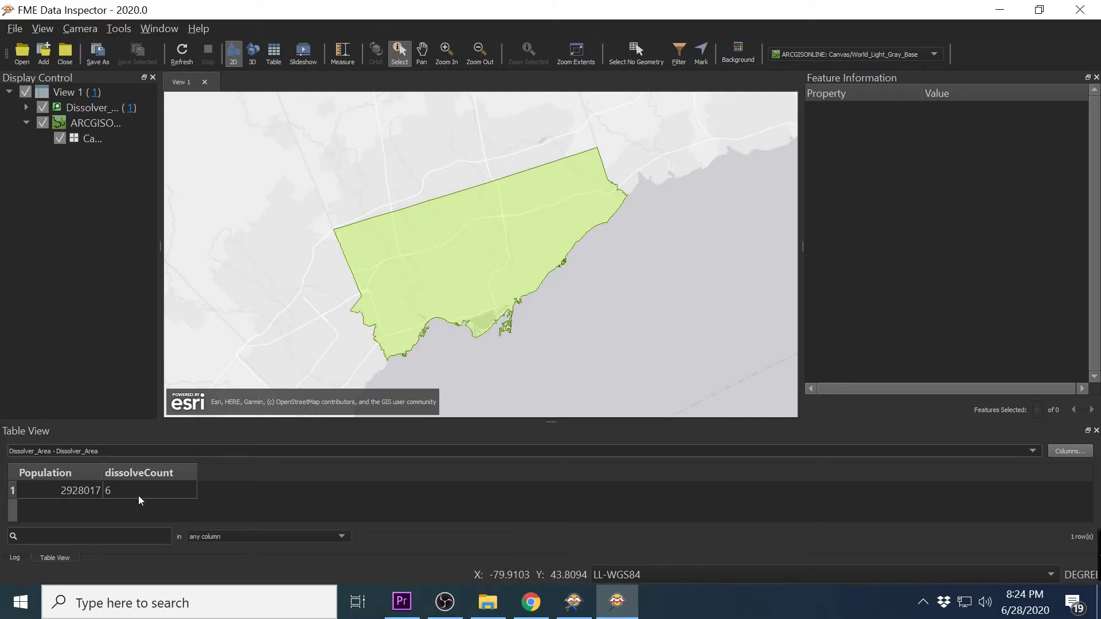
click(110, 492)
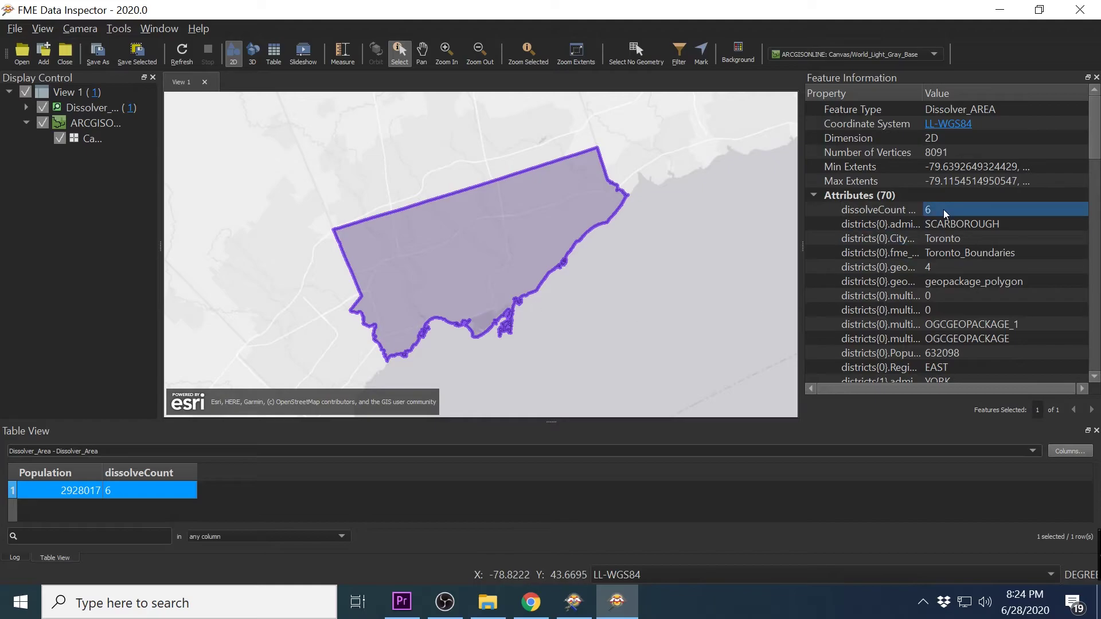
Review the merged feature's attributes (Population 2928017, dissolveCount 6), then return to Workbench
scroll(943, 210, down, 1)
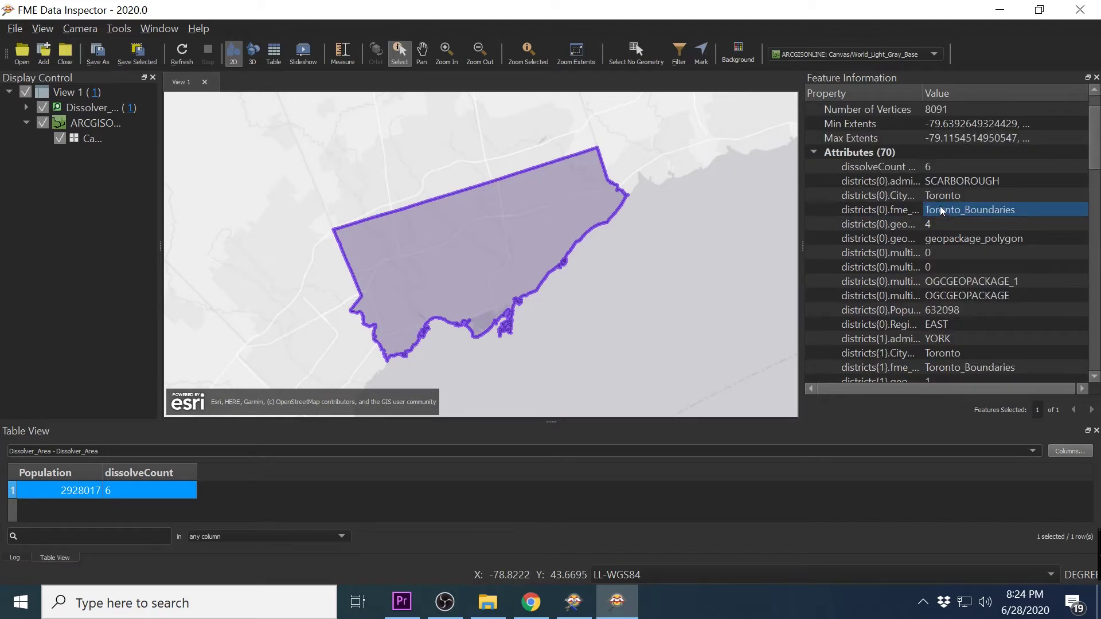
scroll(936, 168, down, 4)
scroll(941, 195, down, 8)
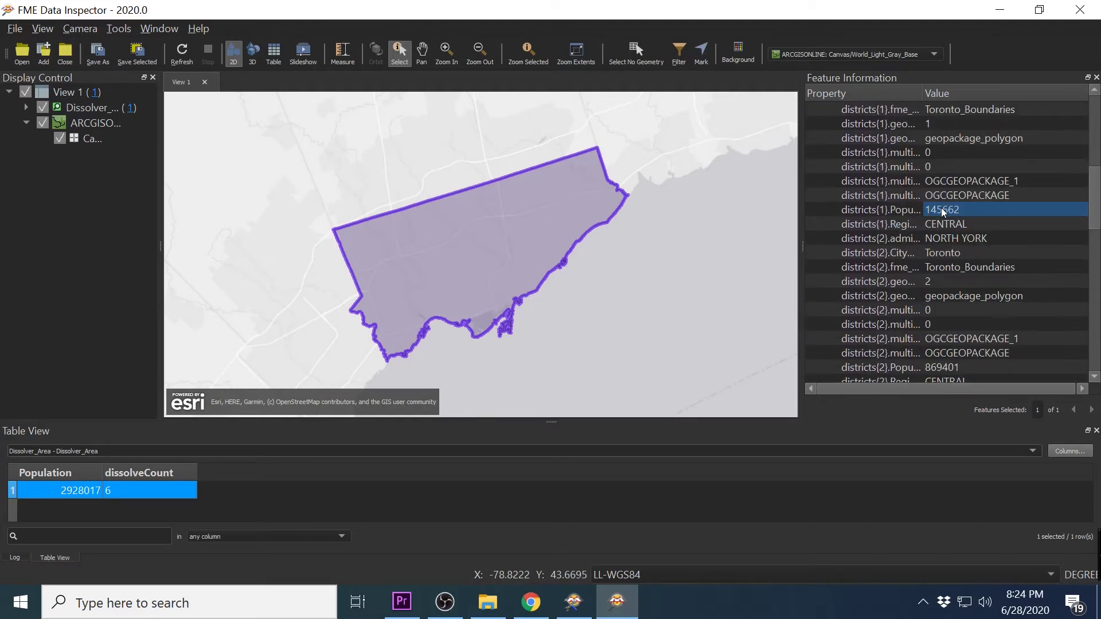
scroll(918, 213, down, 8)
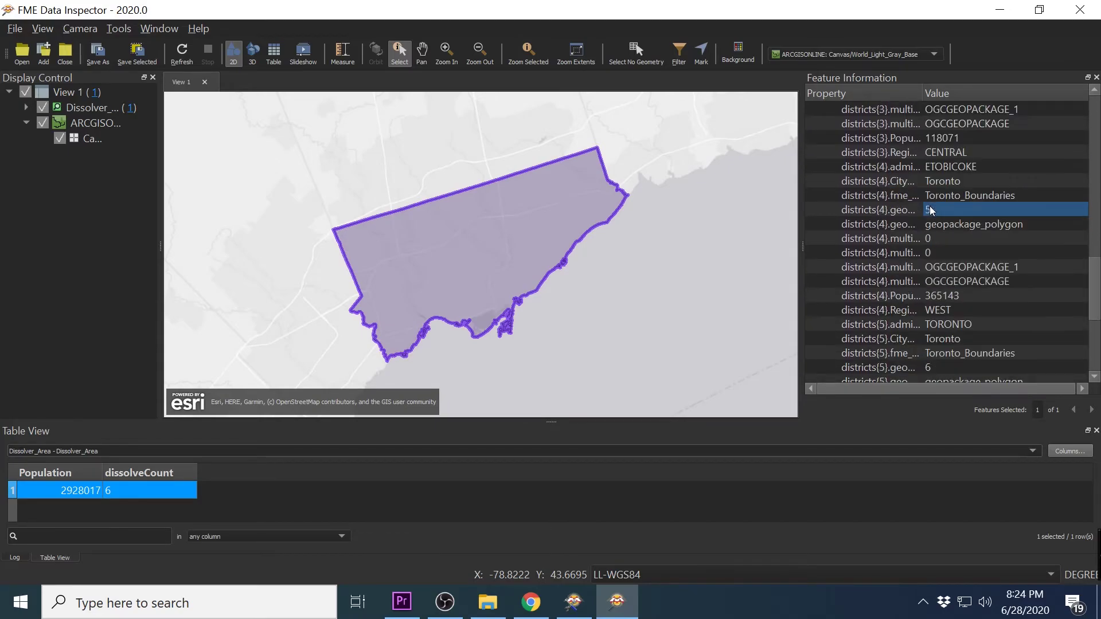
scroll(929, 213, up, 1)
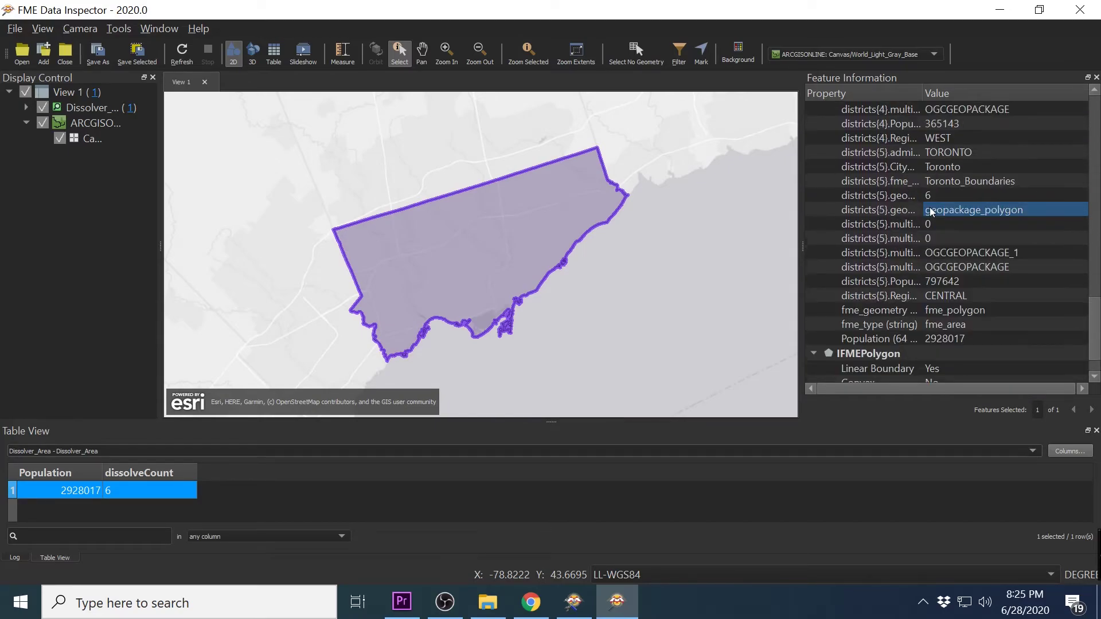
mouse_move(581, 608)
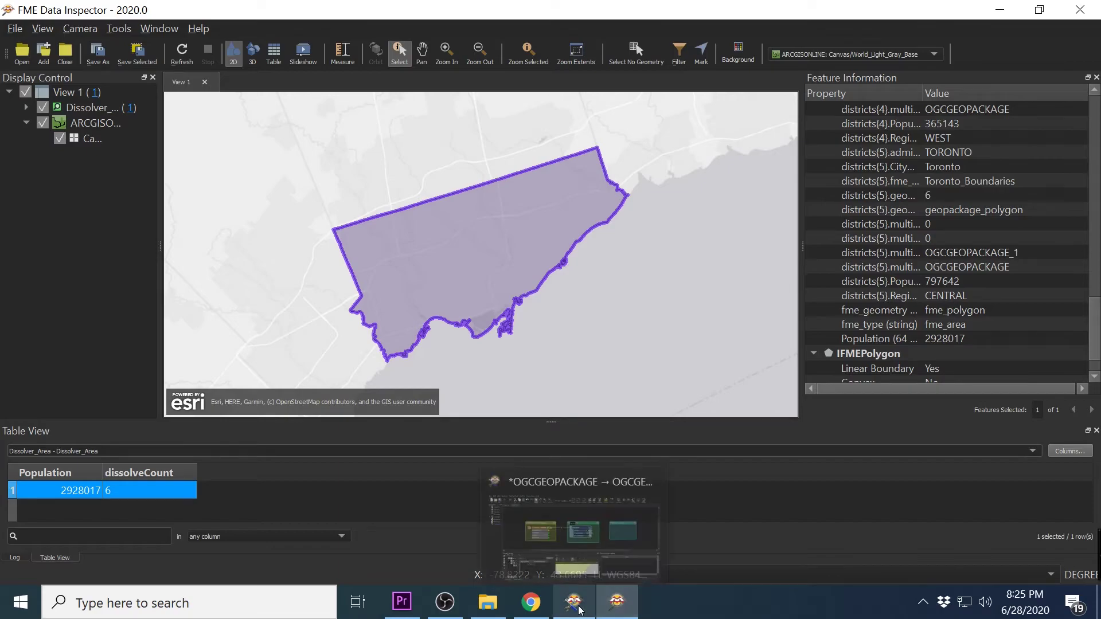
click(571, 530)
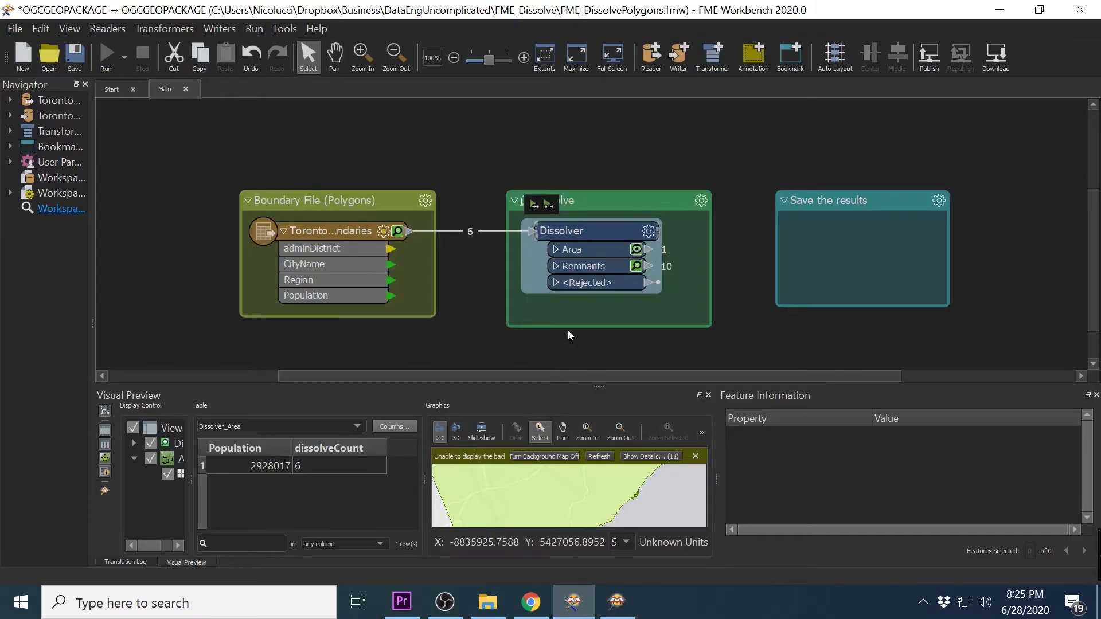
Set the Dissolver's Group By attribute to Region and apply the settings
double_click(575, 234)
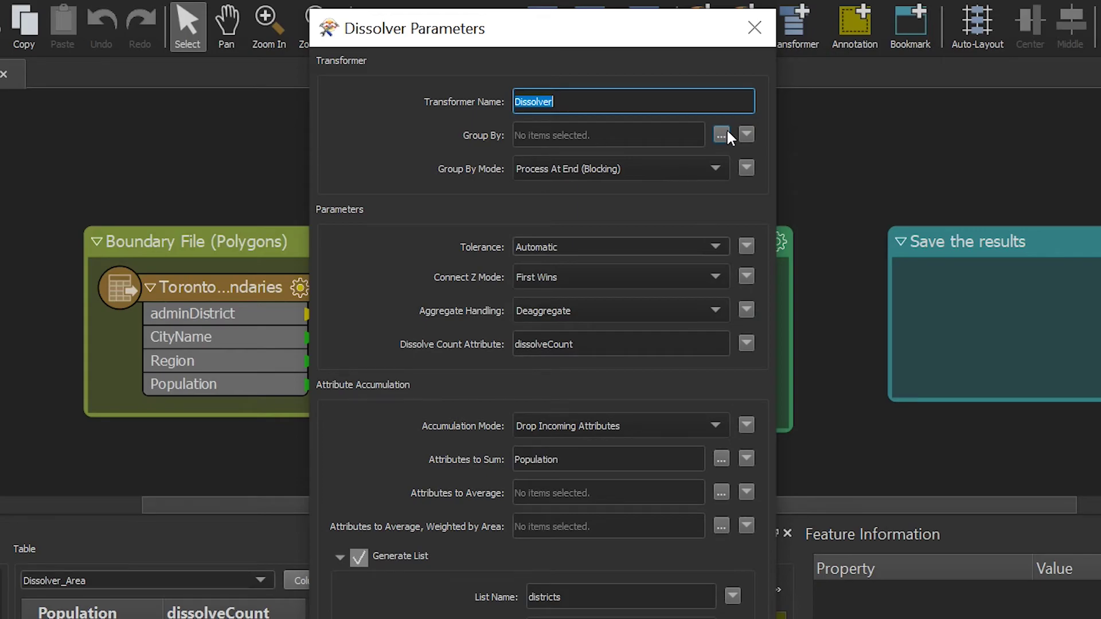
click(724, 133)
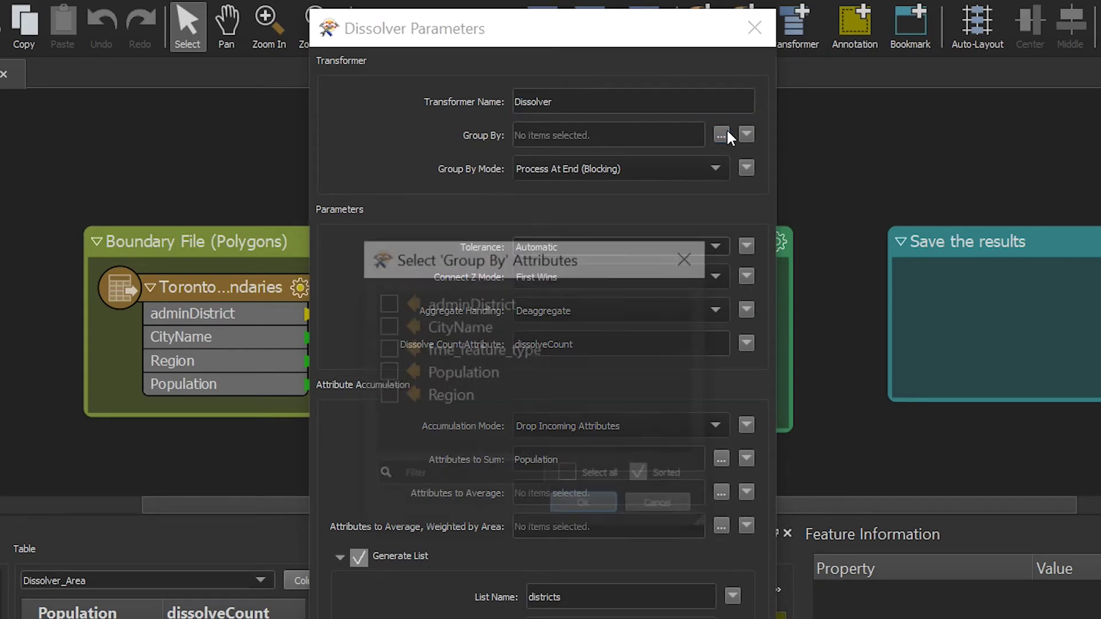
click(391, 394)
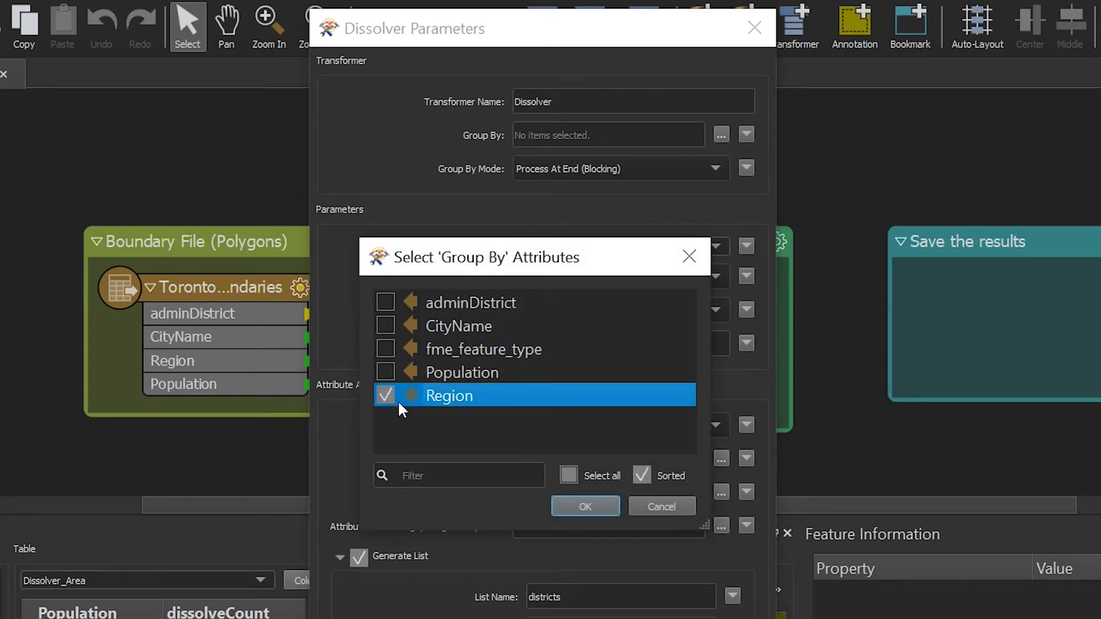
click(569, 507)
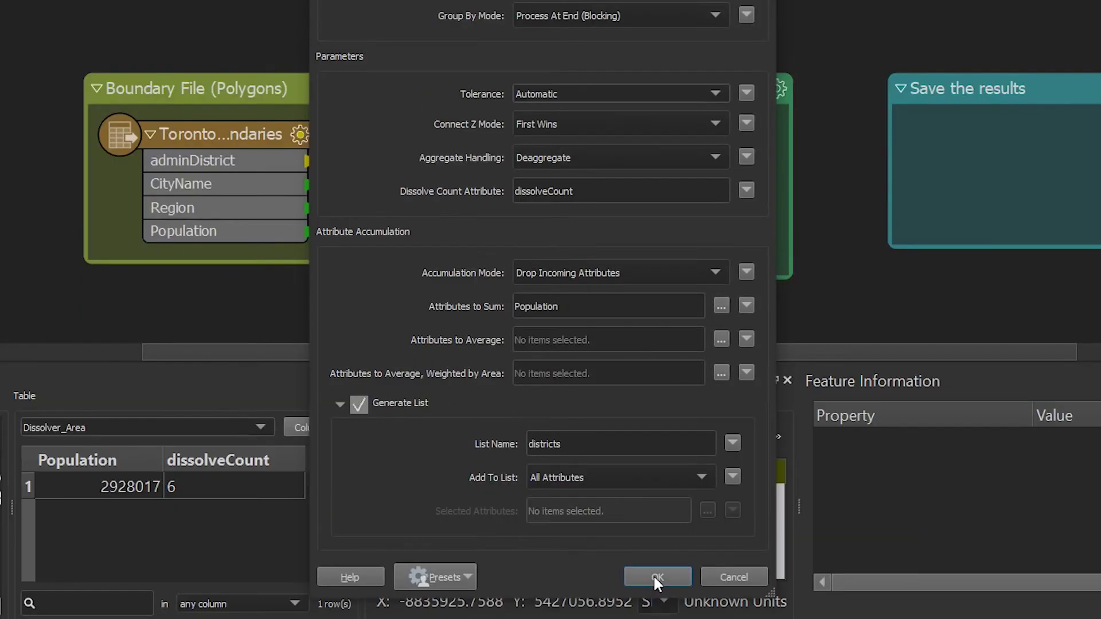
click(652, 574)
Rerun the workspace and view the three regional Area polygons in Data Inspector
click(547, 97)
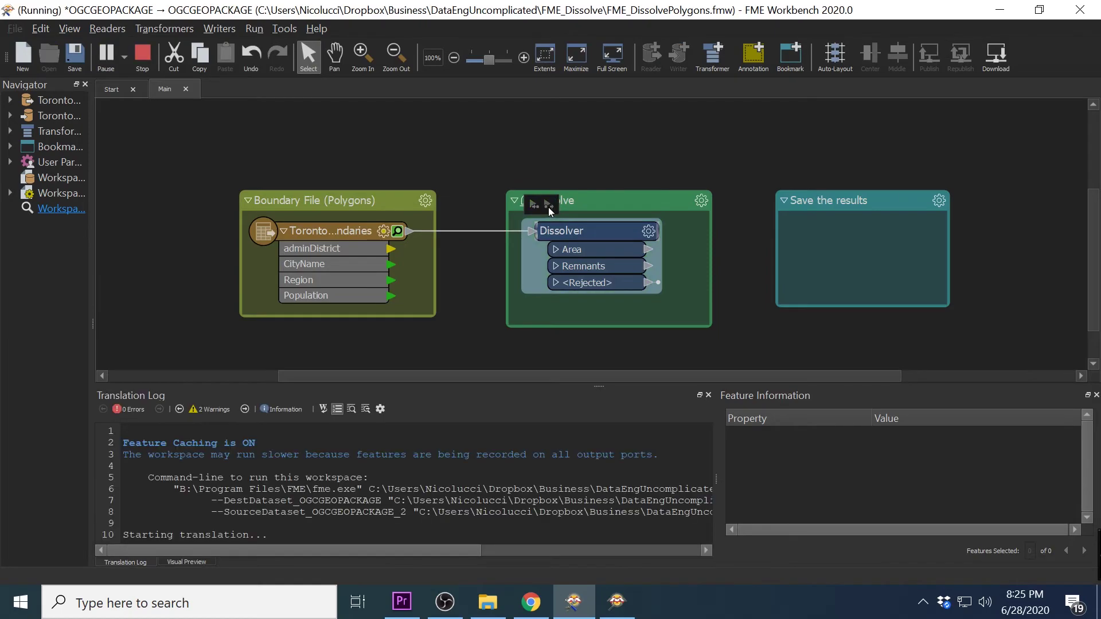
click(637, 251)
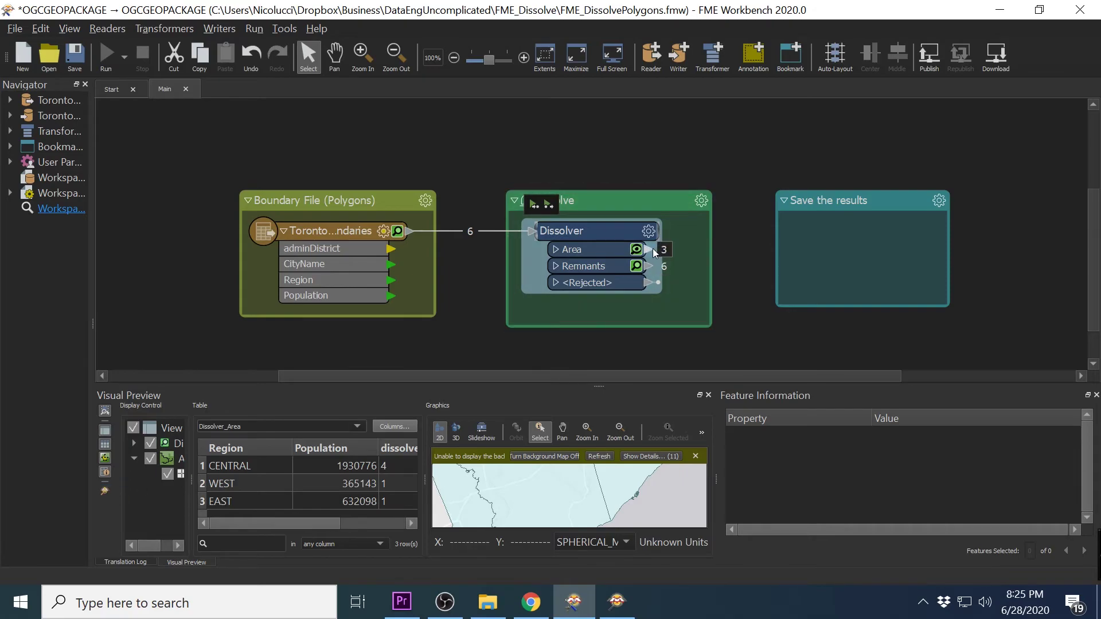
click(105, 490)
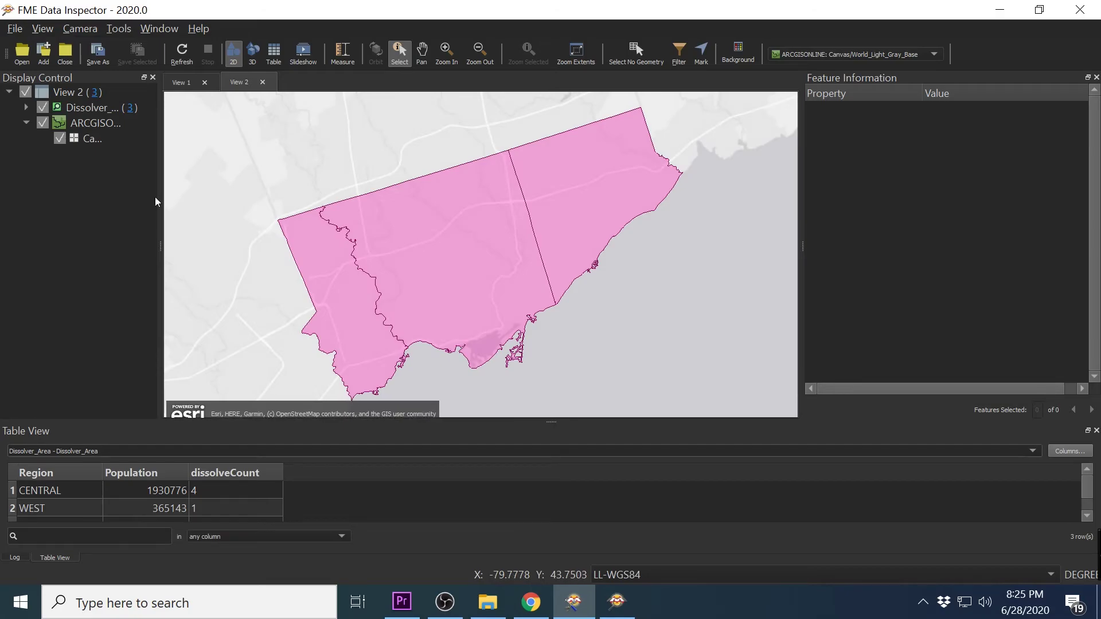
Show all three region rows and view CENTRAL's attributes, including dissolveCount 4 and its districts list
click(57, 121)
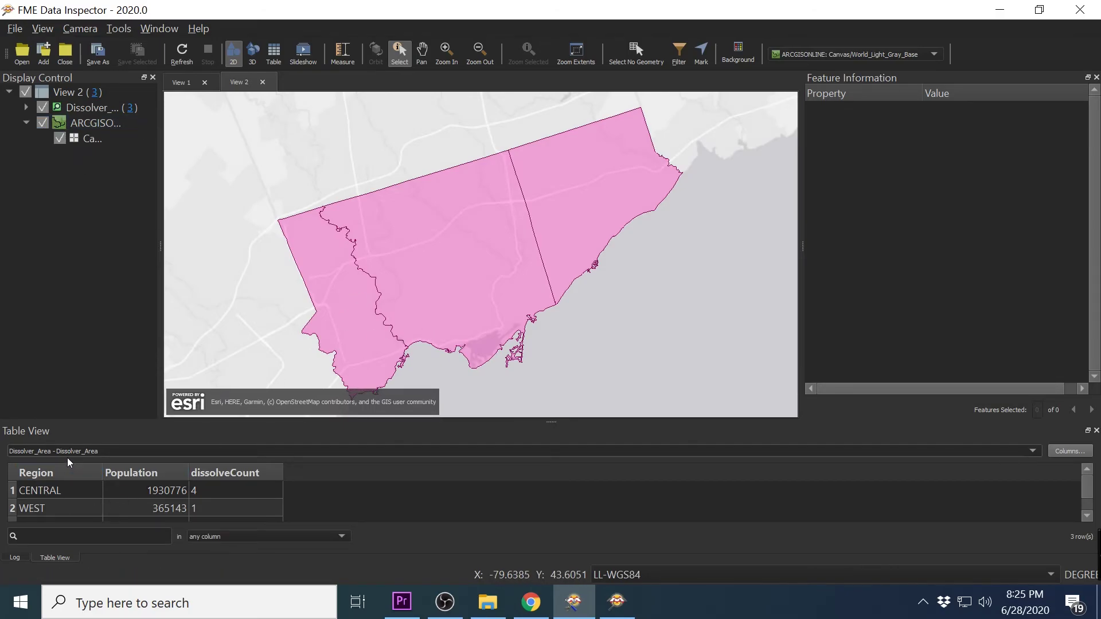
scroll(153, 483, down, 1)
scroll(160, 504, up, 1)
scroll(163, 508, down, 1)
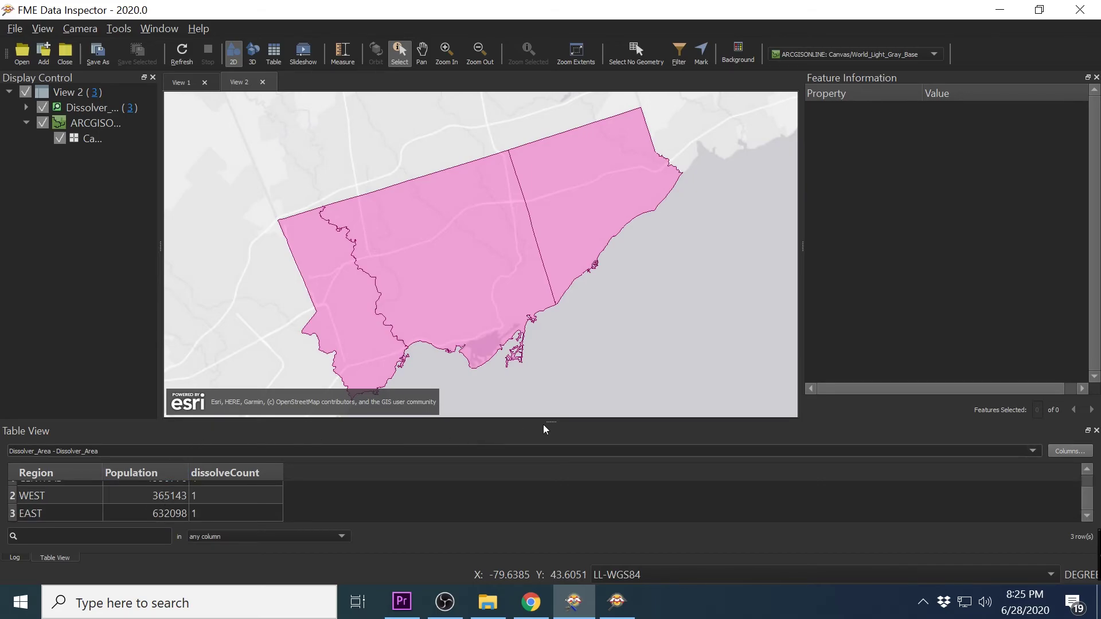
drag(545, 423, 544, 369)
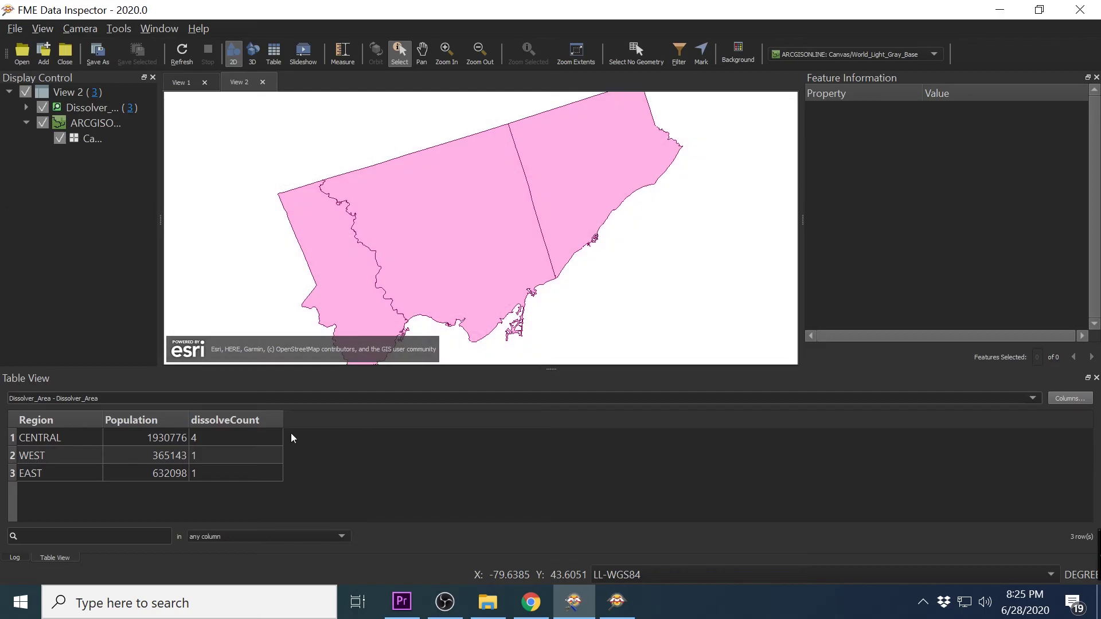
click(418, 275)
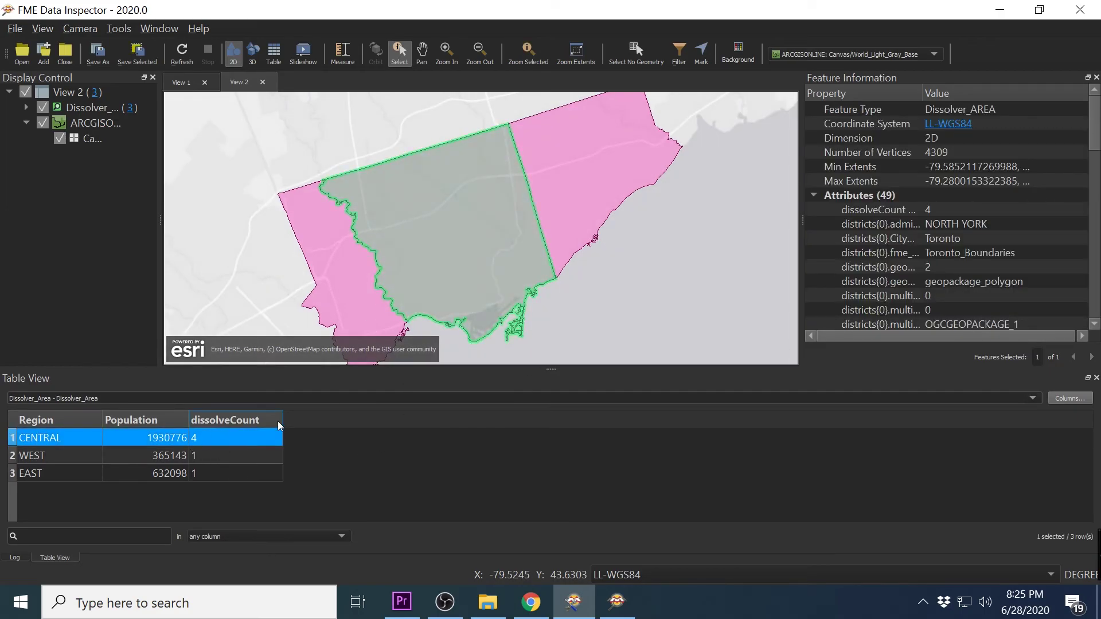
scroll(971, 237, down, 2)
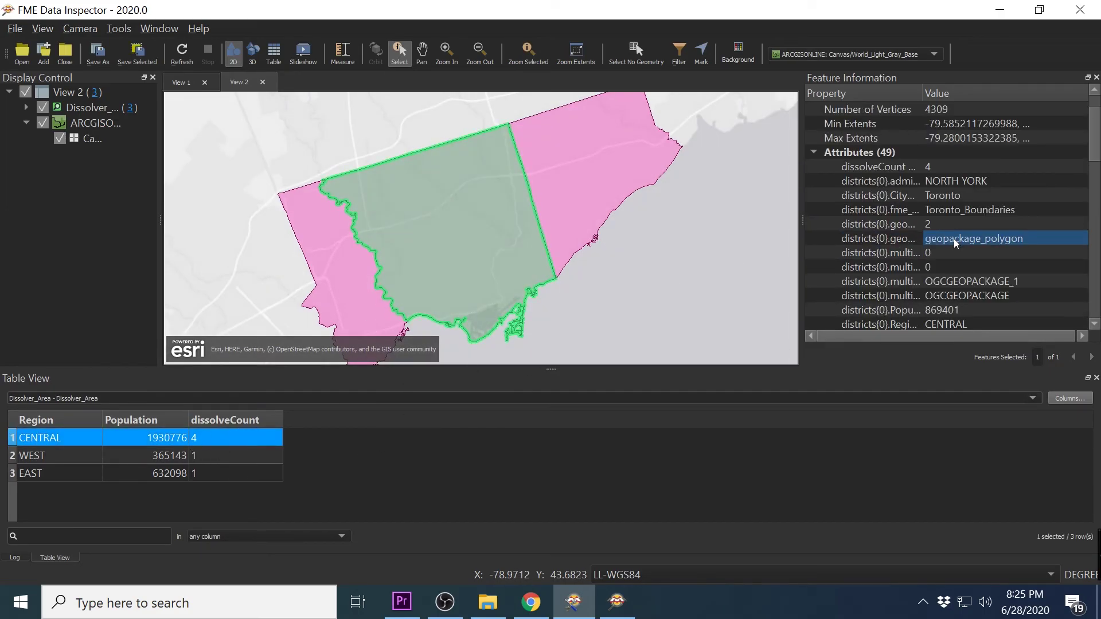
Back in Workbench, add an Esri Shapefile writer named aggregatedcount
click(999, 10)
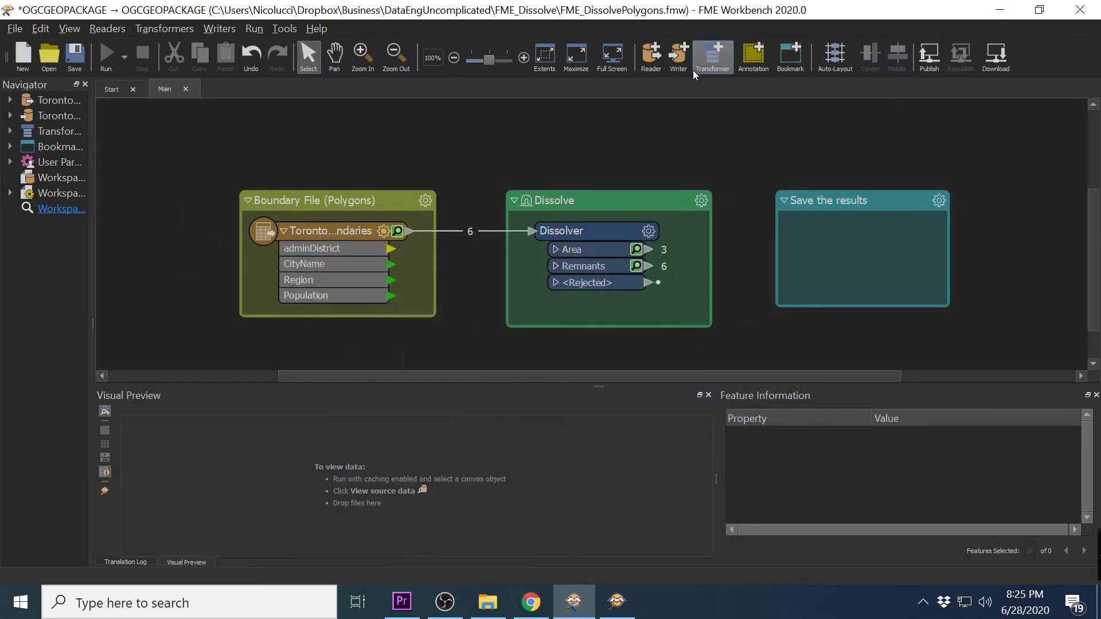
click(678, 54)
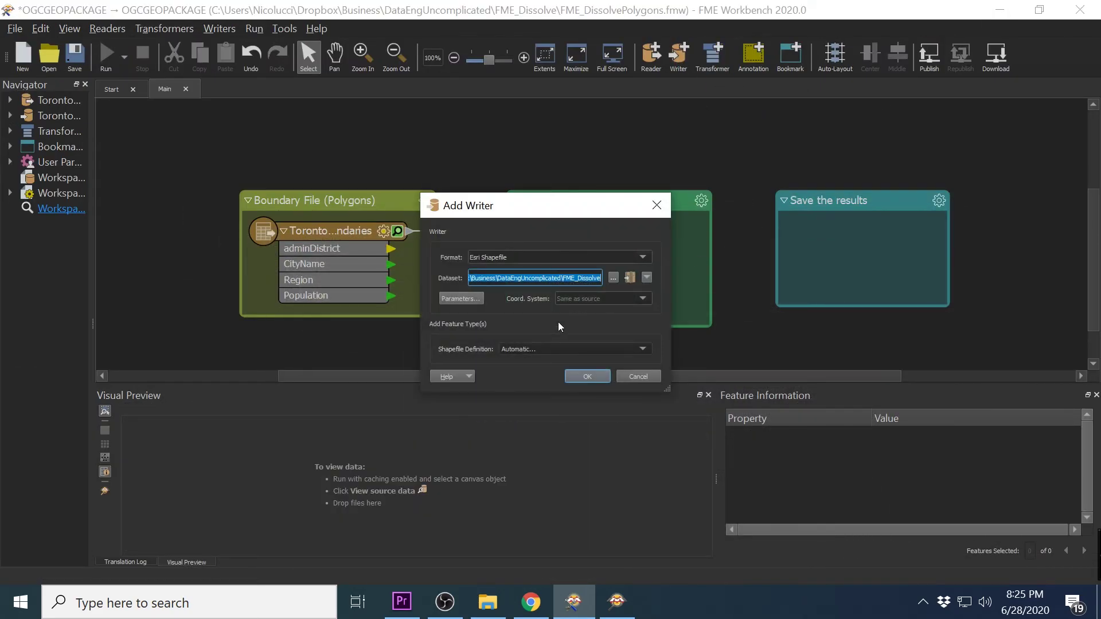
click(582, 377)
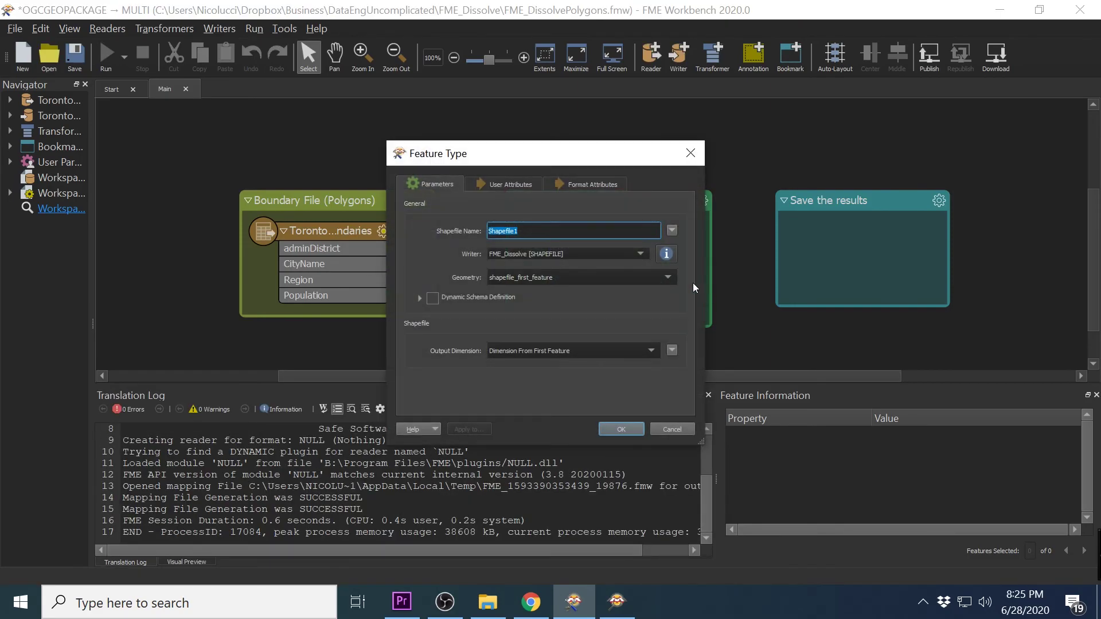
text(aggregatedcount)
click(621, 428)
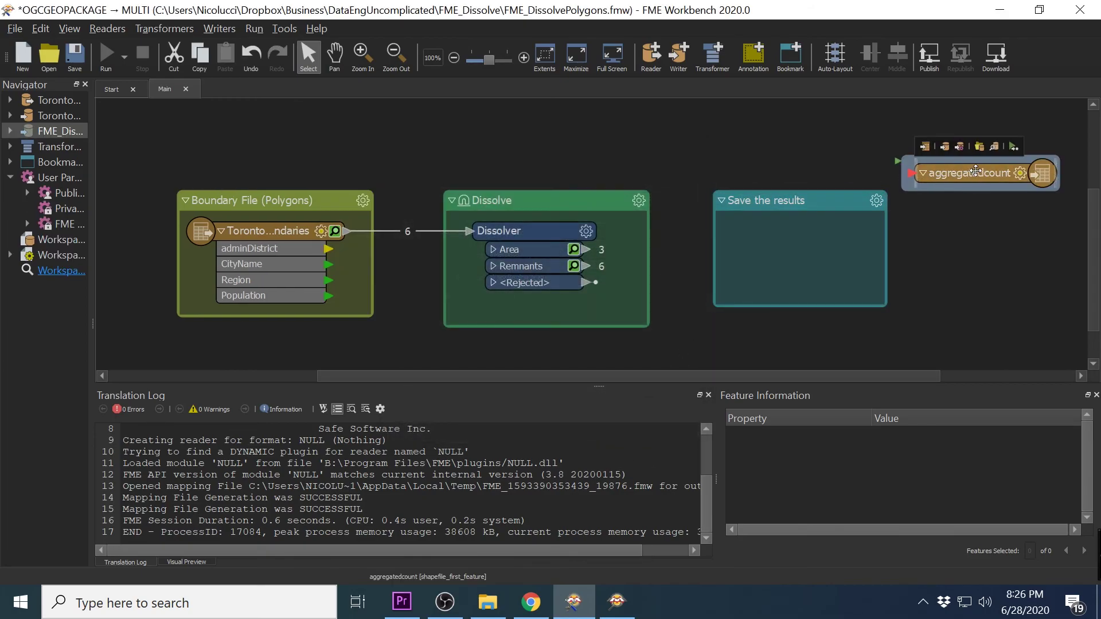
Place aggregatedcount inside Save the results and connect the Dissolver's Area output to it
click(808, 244)
drag(586, 249, 736, 247)
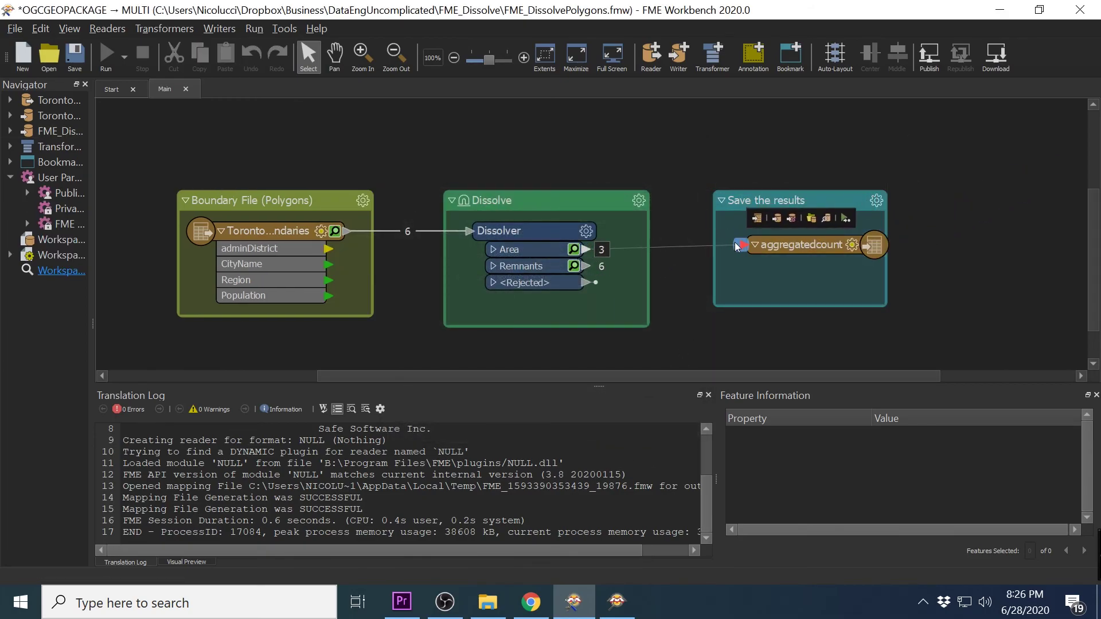
click(761, 251)
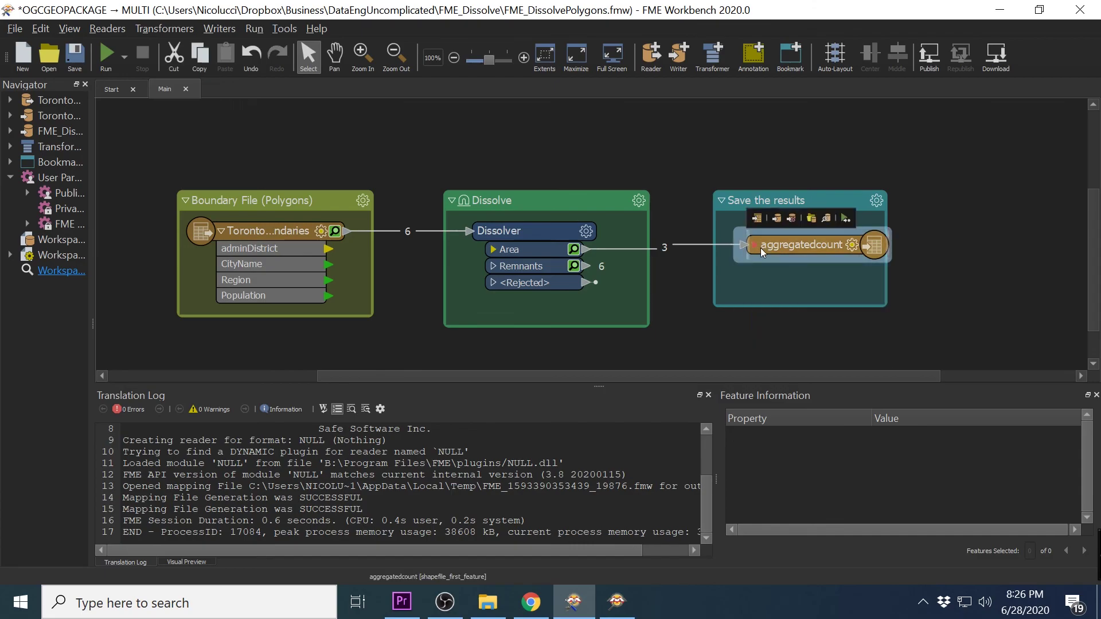
click(697, 295)
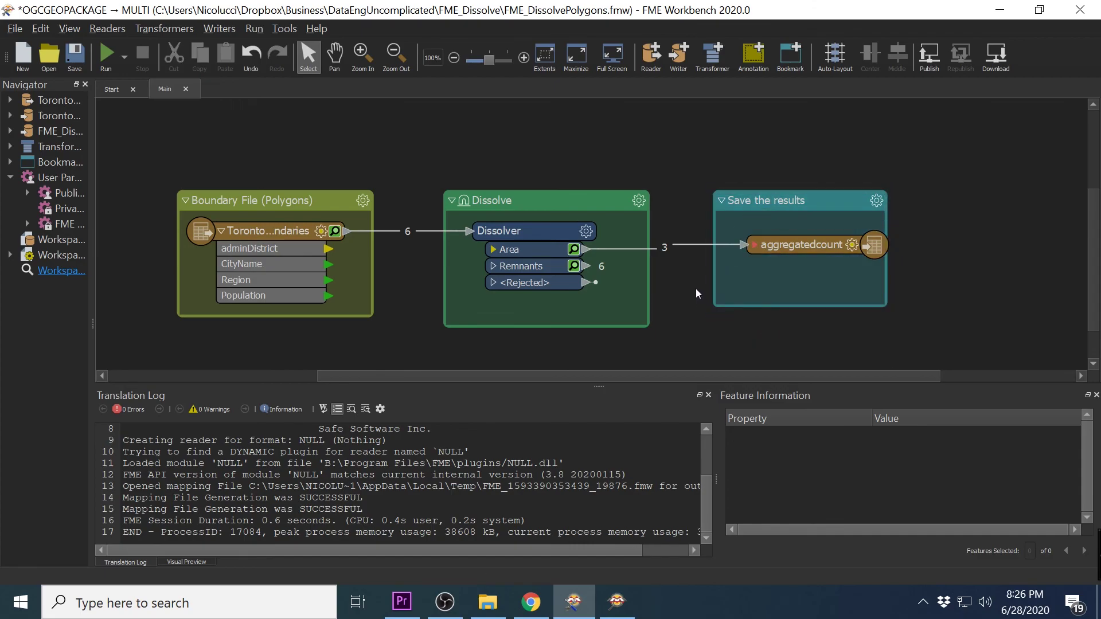